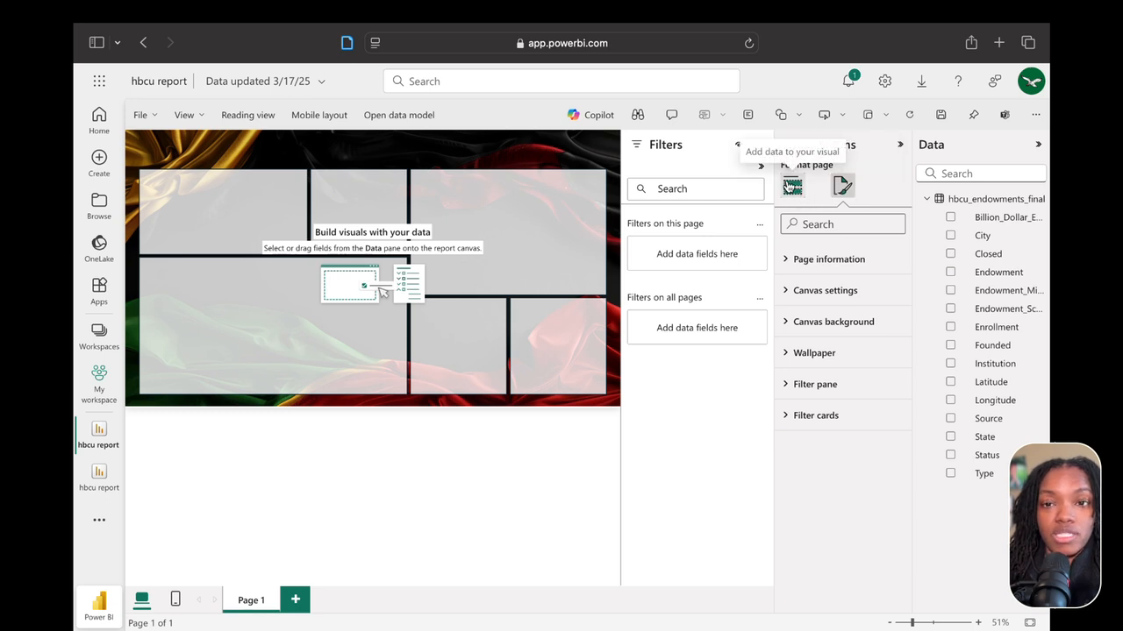
Add two empty placeholder visuals, trying several chart types and ending with a 100% stacked bar chart and a 100% stacked area chart
left_click(791, 186)
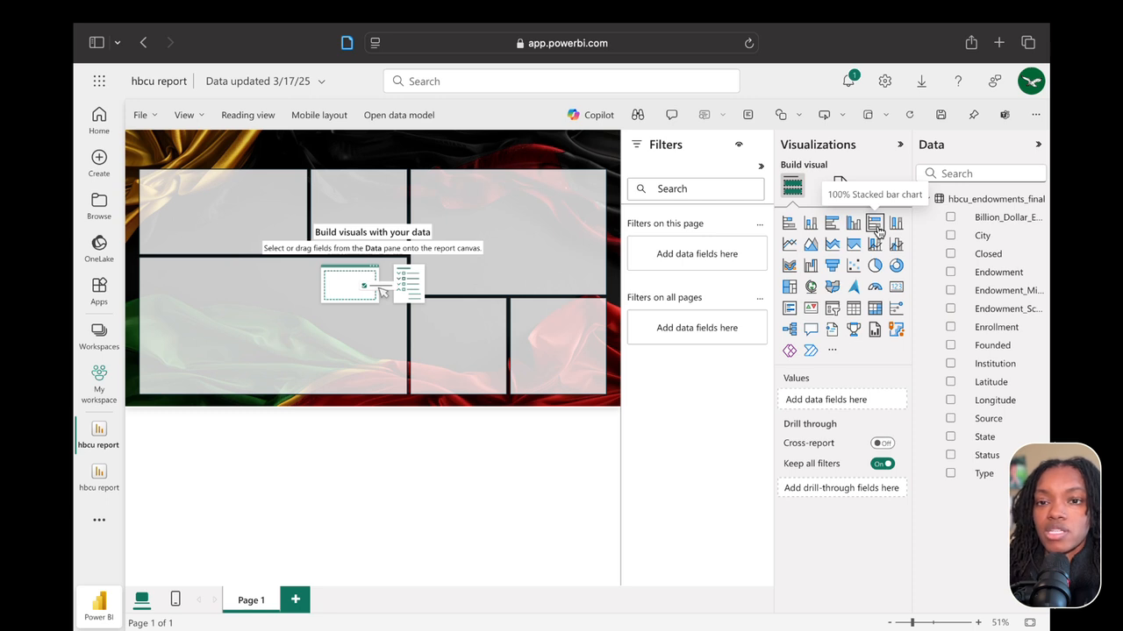
left_click(810, 245)
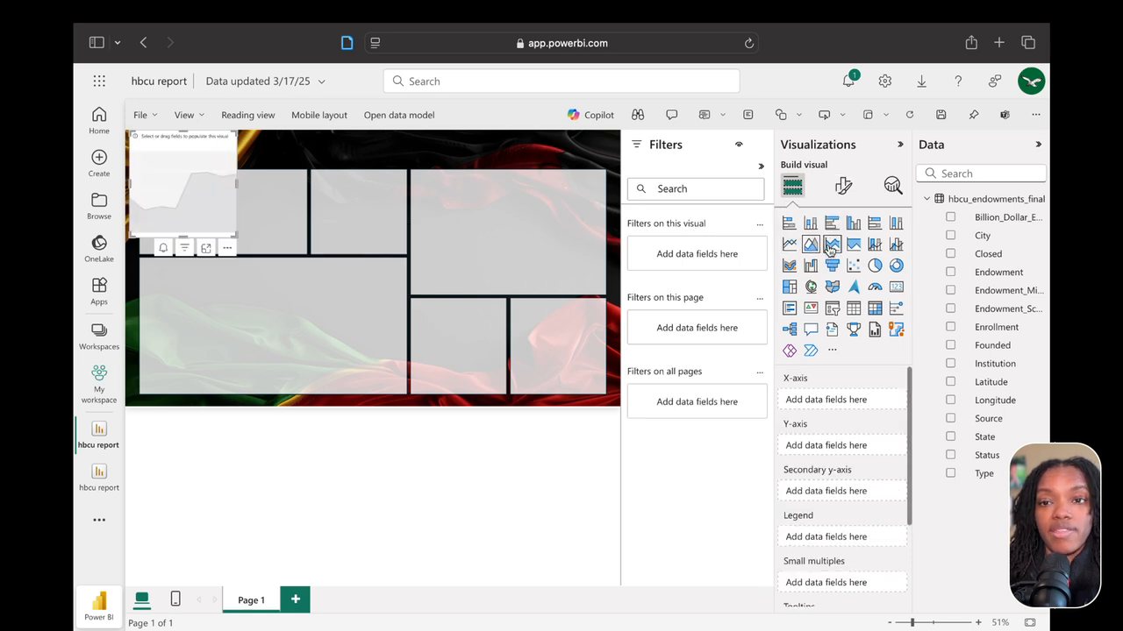
left_click(831, 244)
left_click(831, 265)
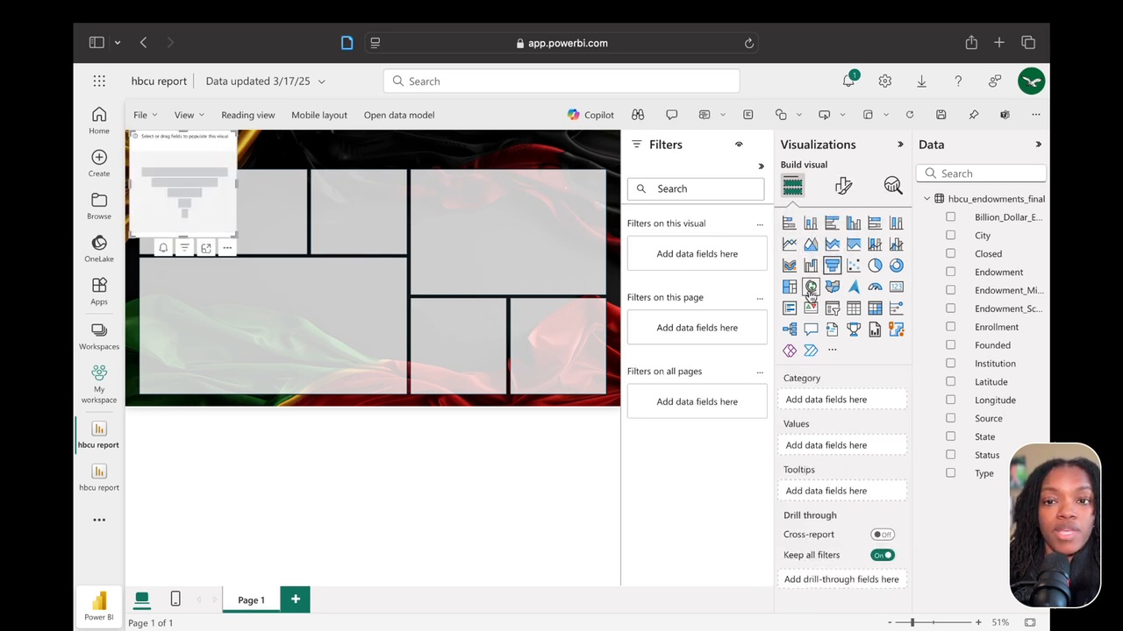
left_click(811, 288)
left_click(789, 287)
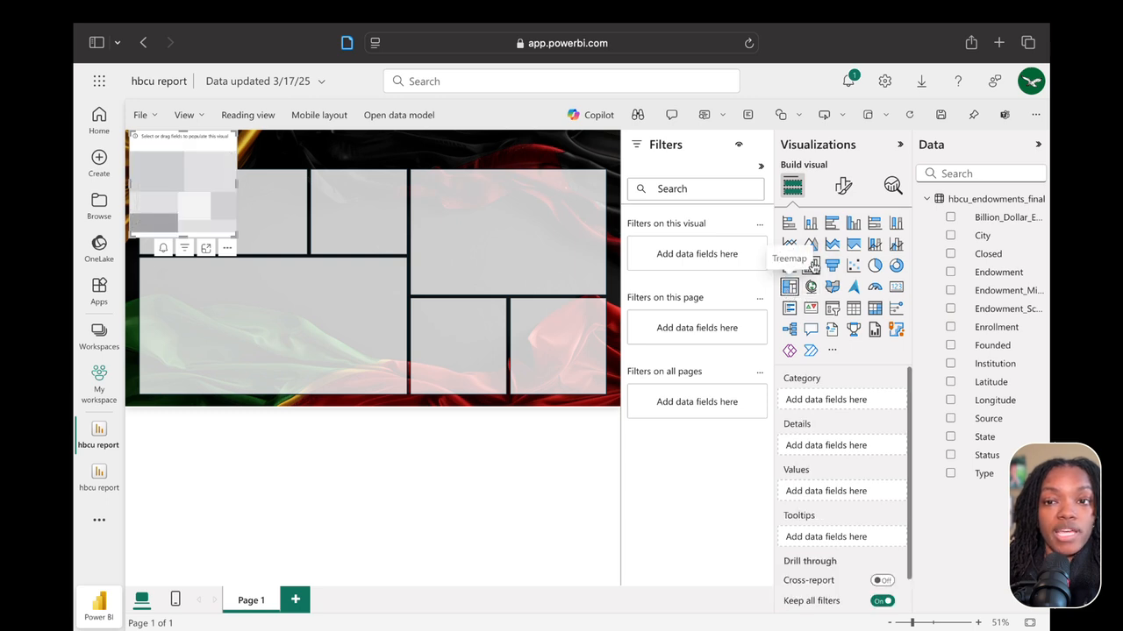
left_click(832, 245)
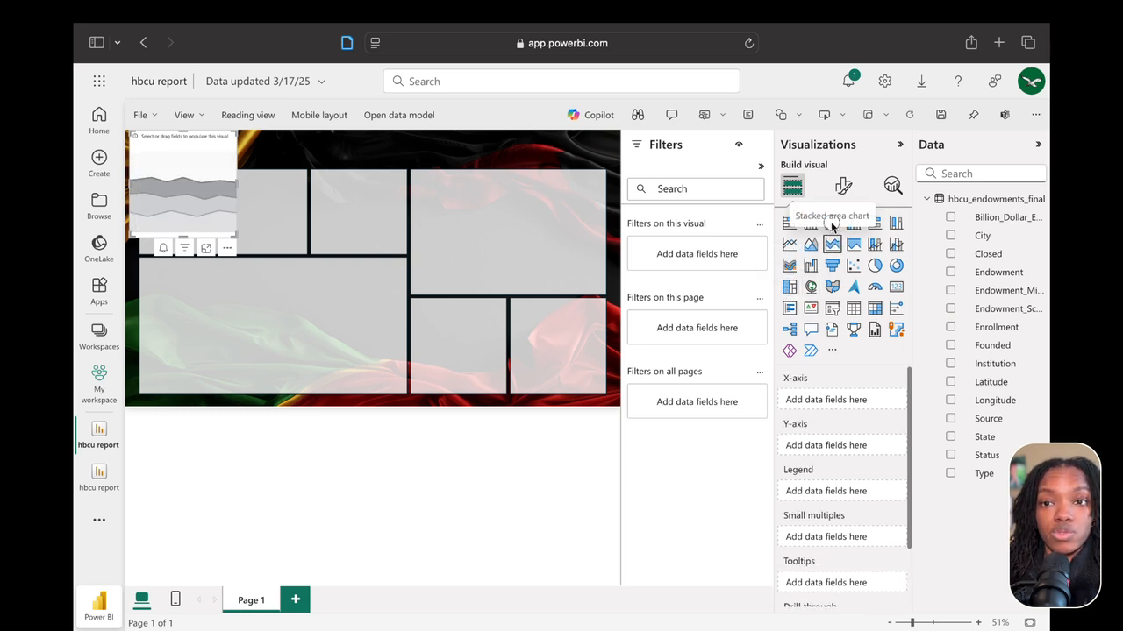
left_click(874, 225)
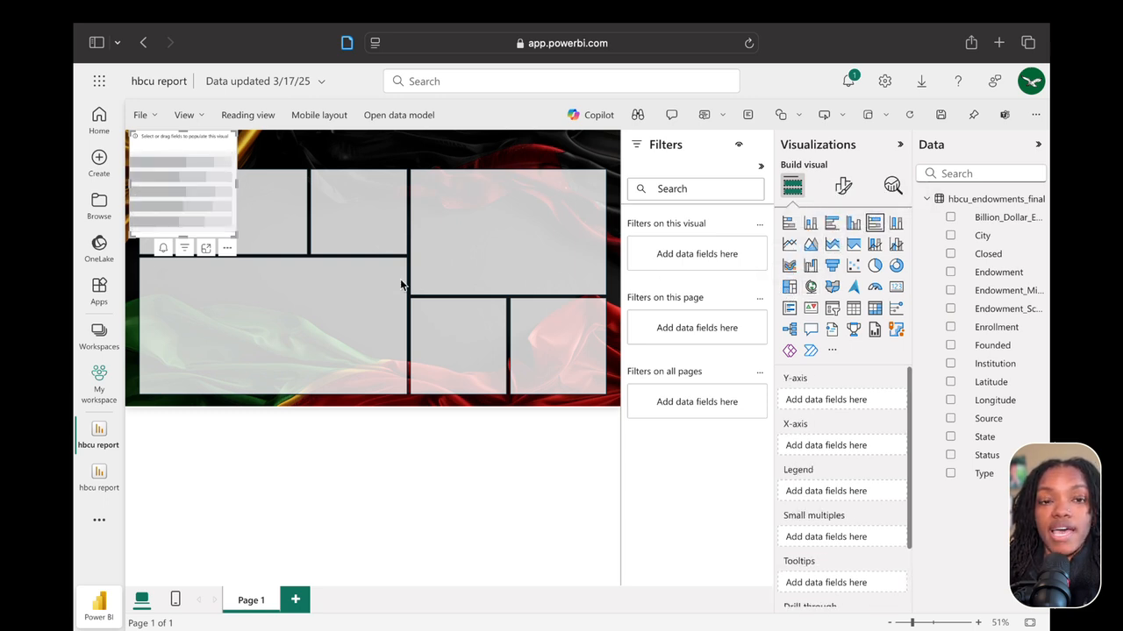
left_click(376, 226)
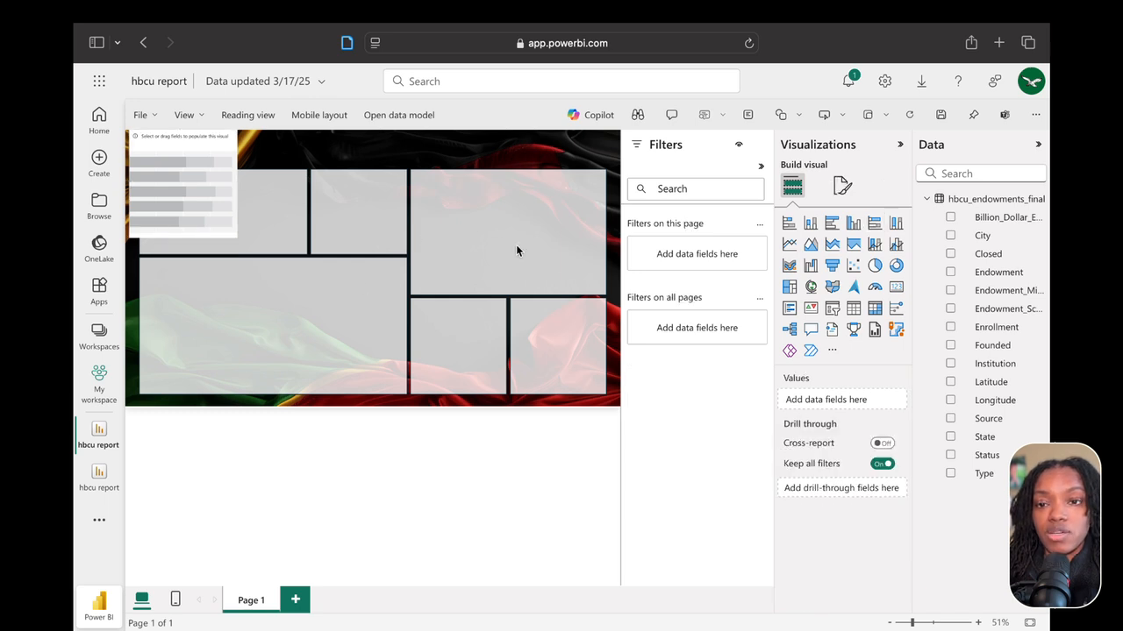
left_click(810, 245)
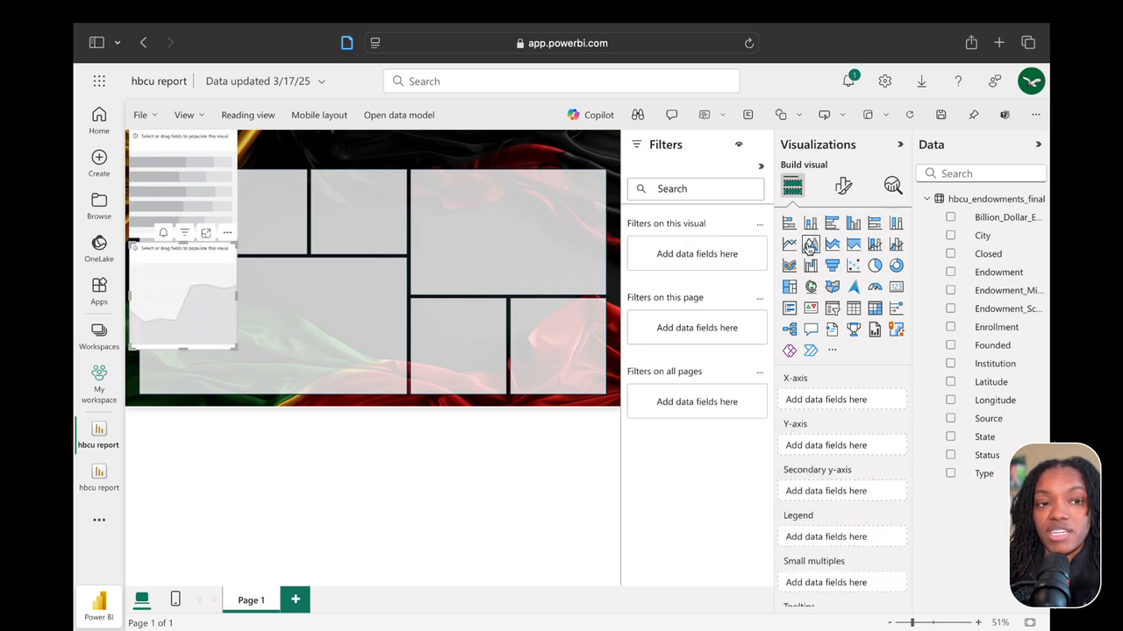
left_click(852, 249)
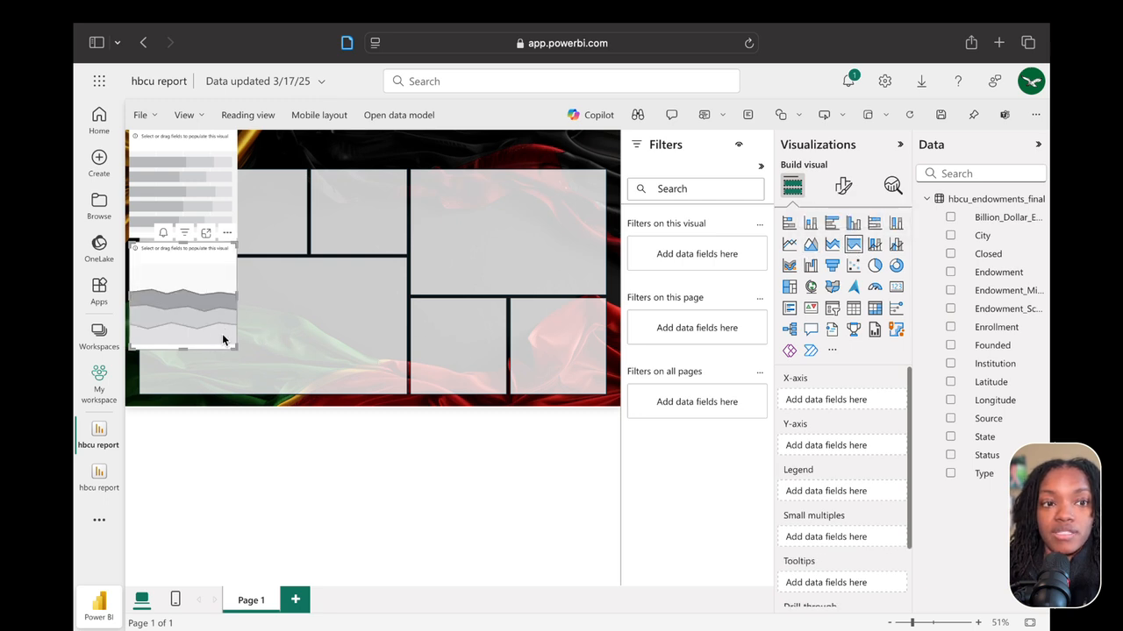
Remove both empty placeholder charts from the report page
left_click(227, 235)
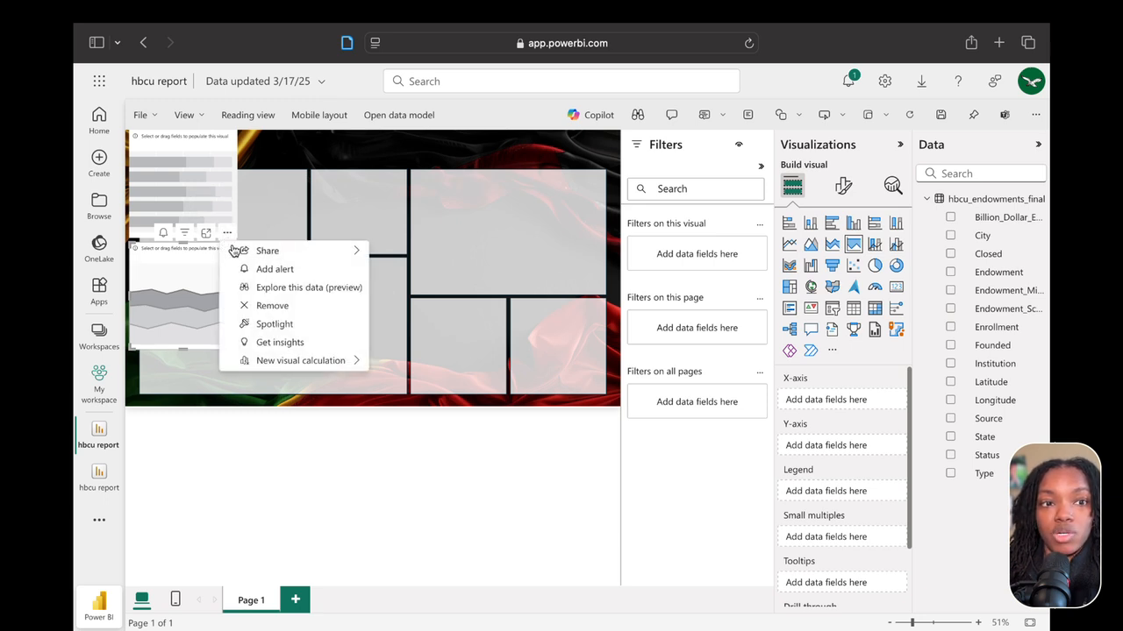
left_click(265, 309)
mouse_move(217, 165)
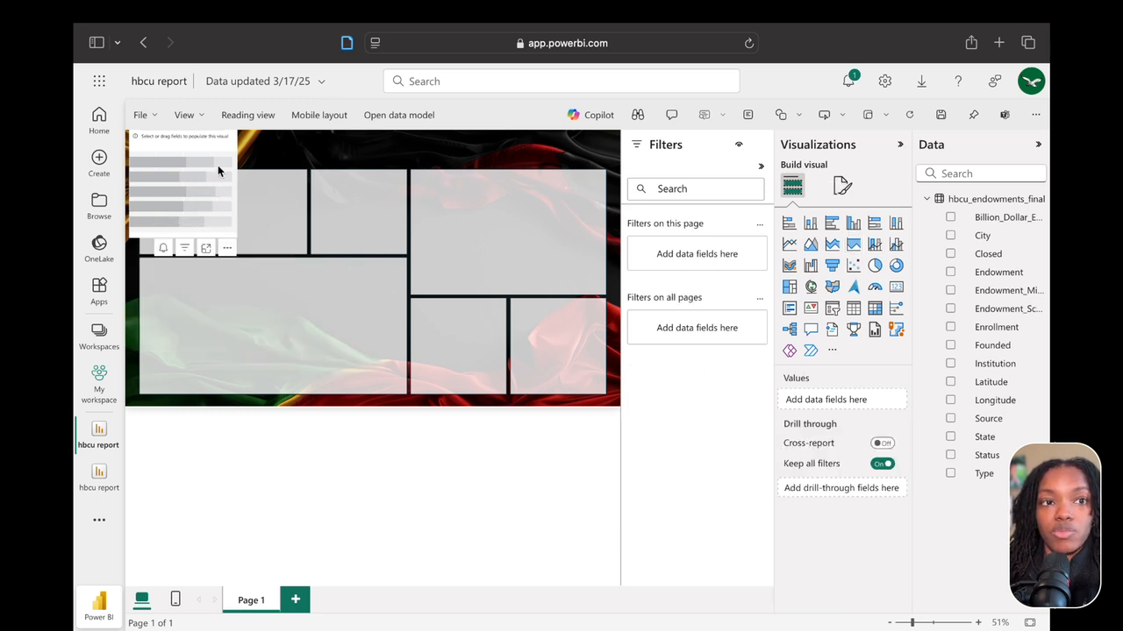
left_click(227, 249)
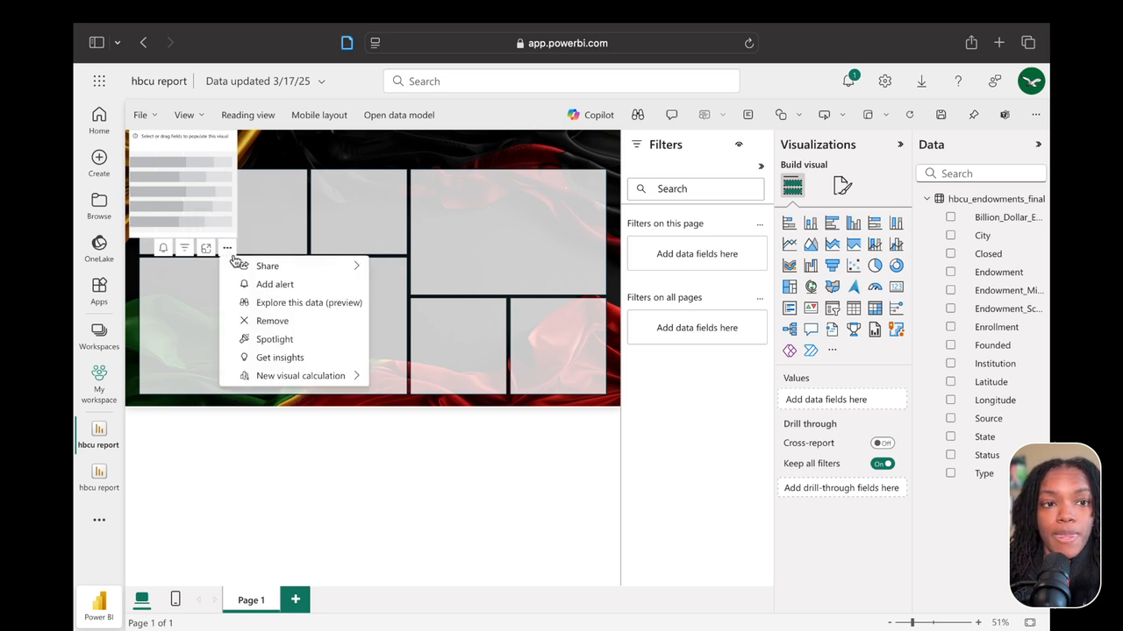
left_click(271, 321)
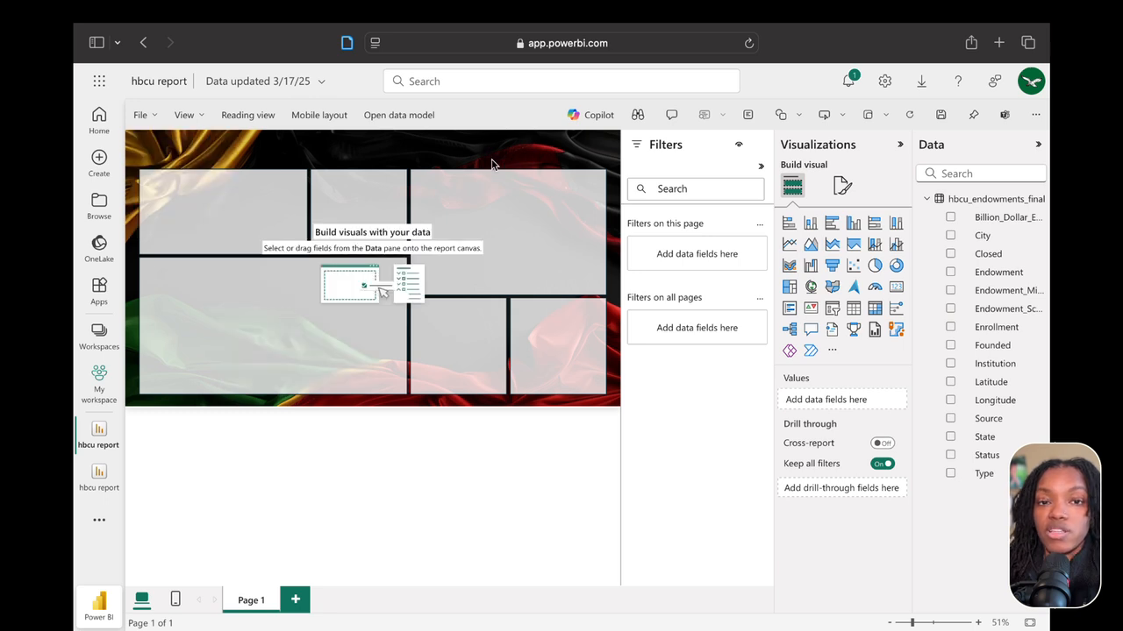
Build a table from the Closed, Endowment_Millions_Numeric and Institution fields, leaving Founded out
left_click(950, 253)
left_click(950, 290)
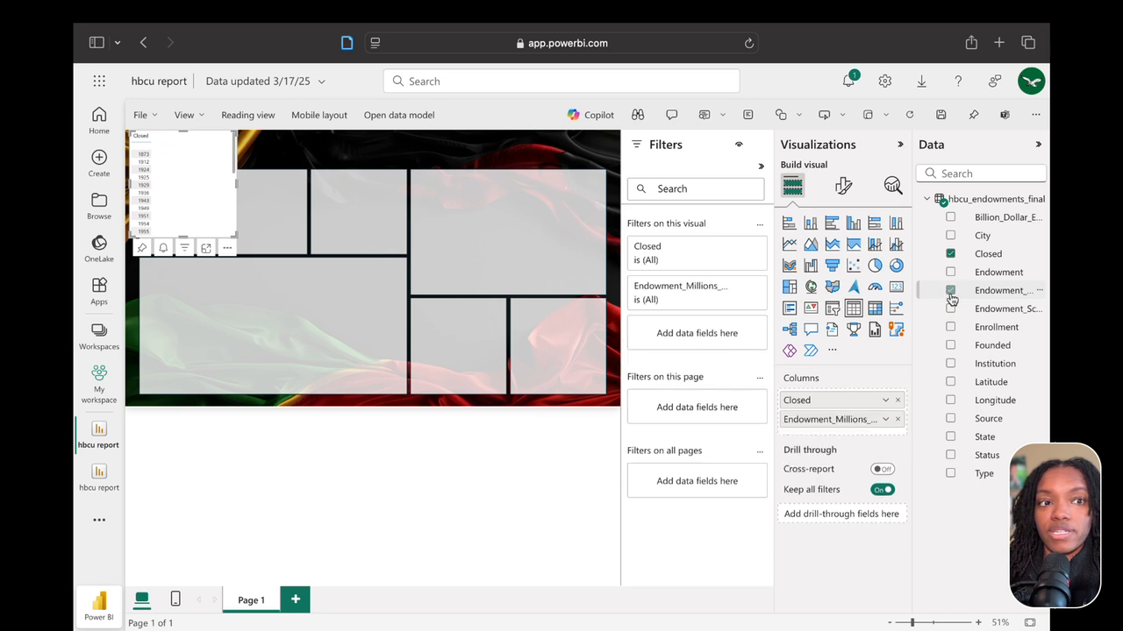
left_click(951, 345)
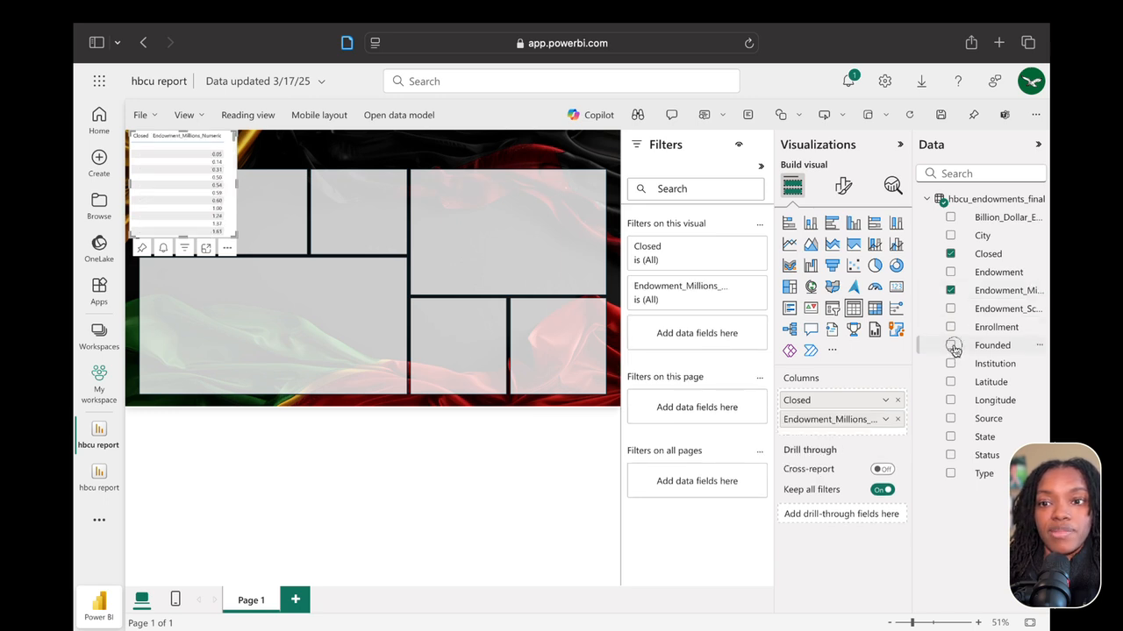
left_click(950, 364)
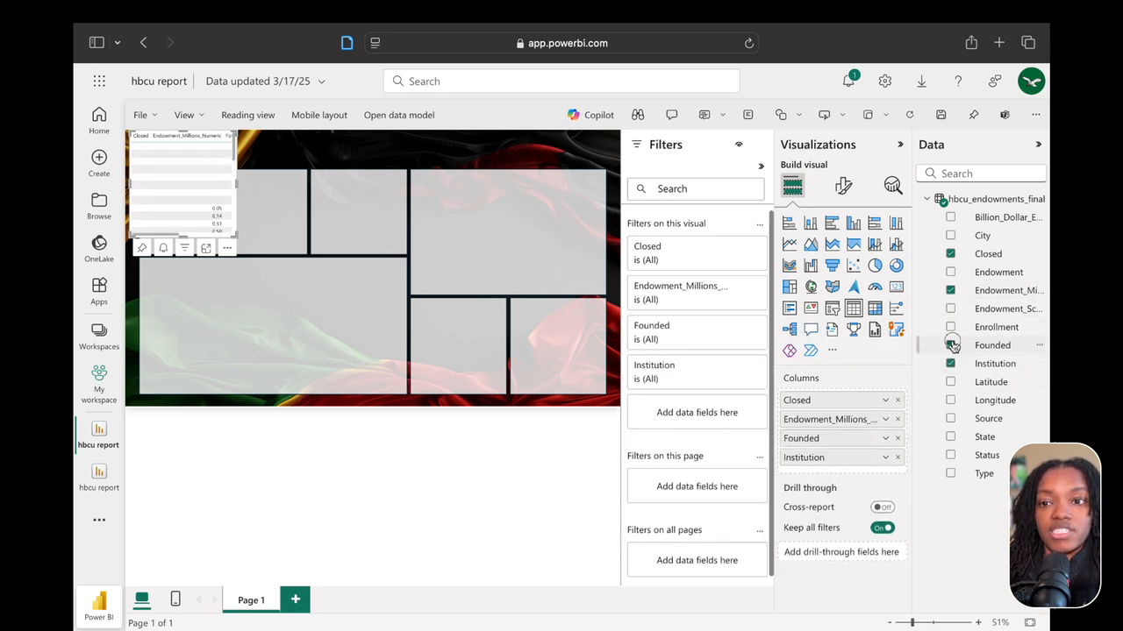
left_click(951, 344)
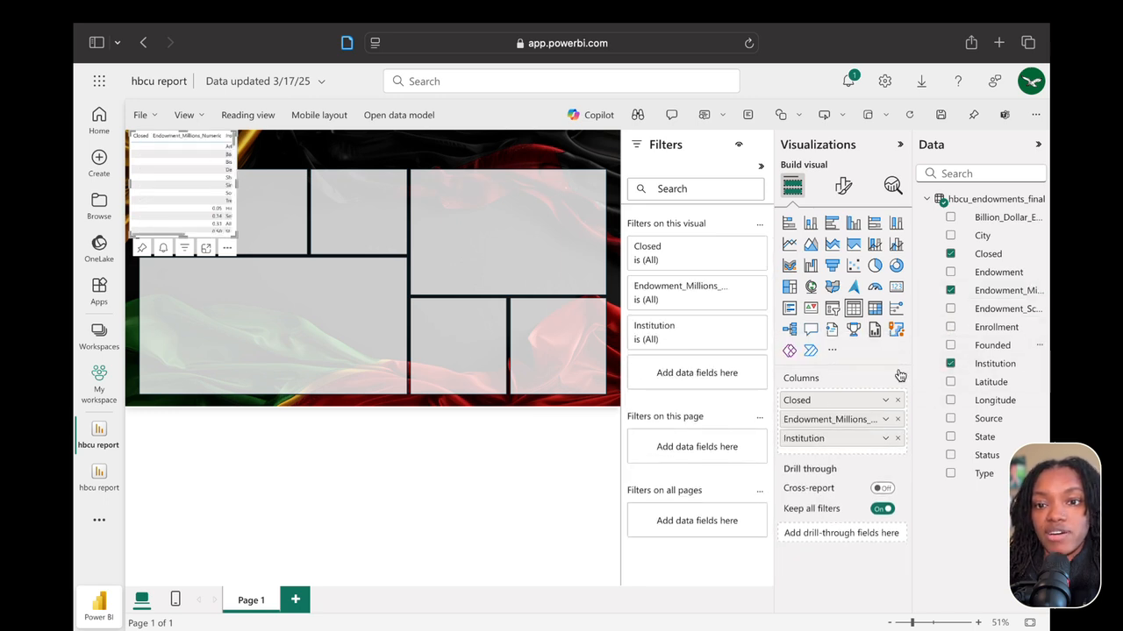
Clear all fields from the table and remove the table from the page
left_click(951, 362)
left_click(951, 363)
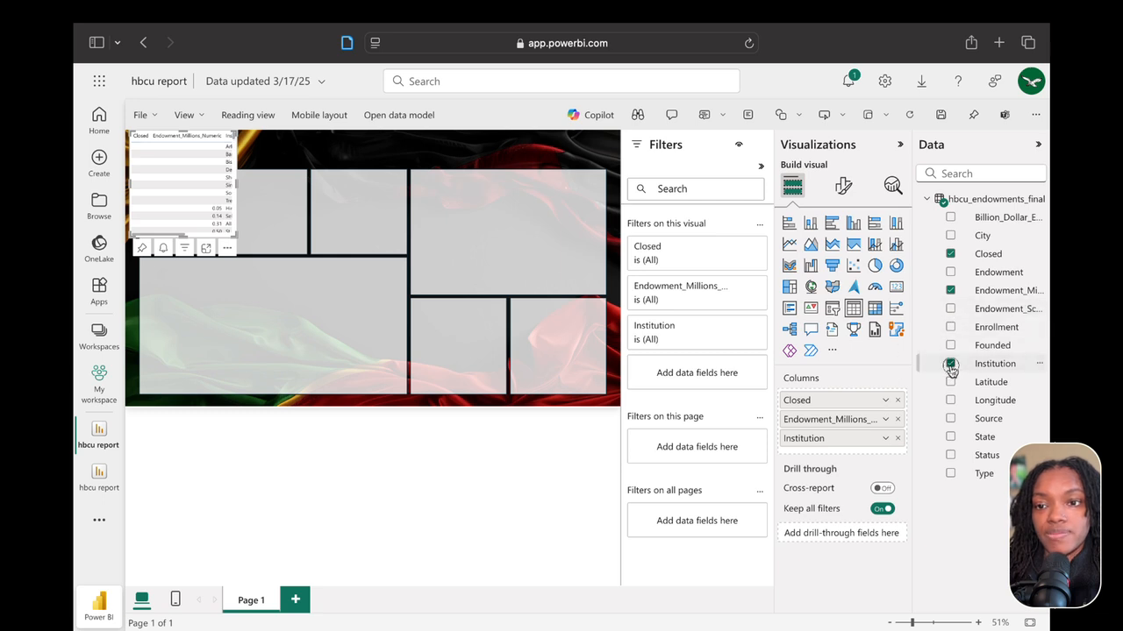
left_click(950, 291)
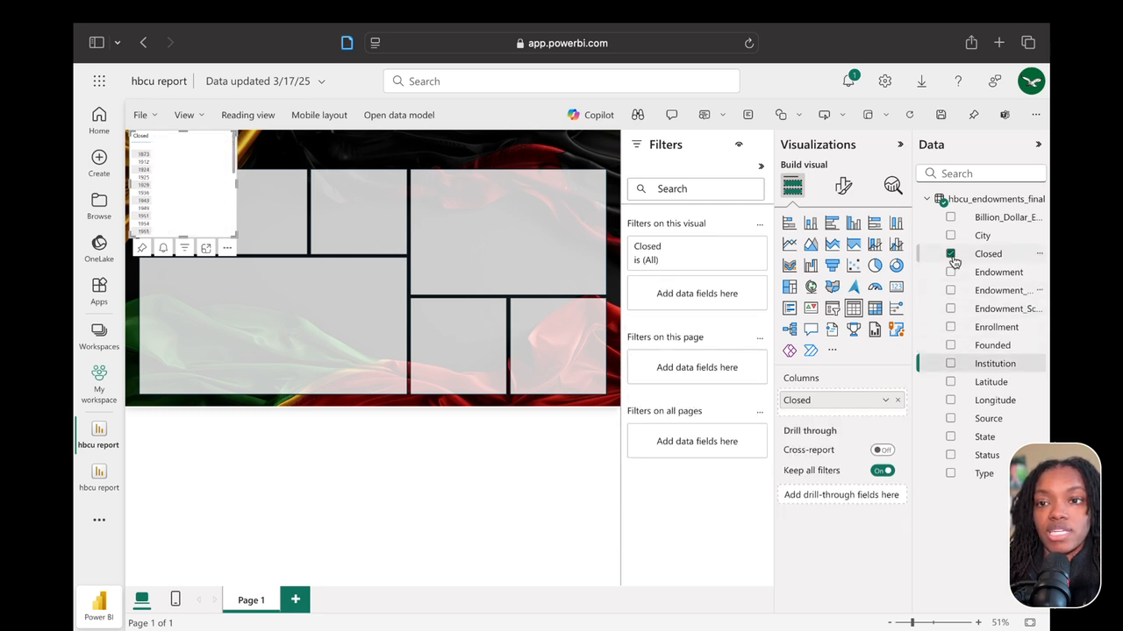
left_click(950, 254)
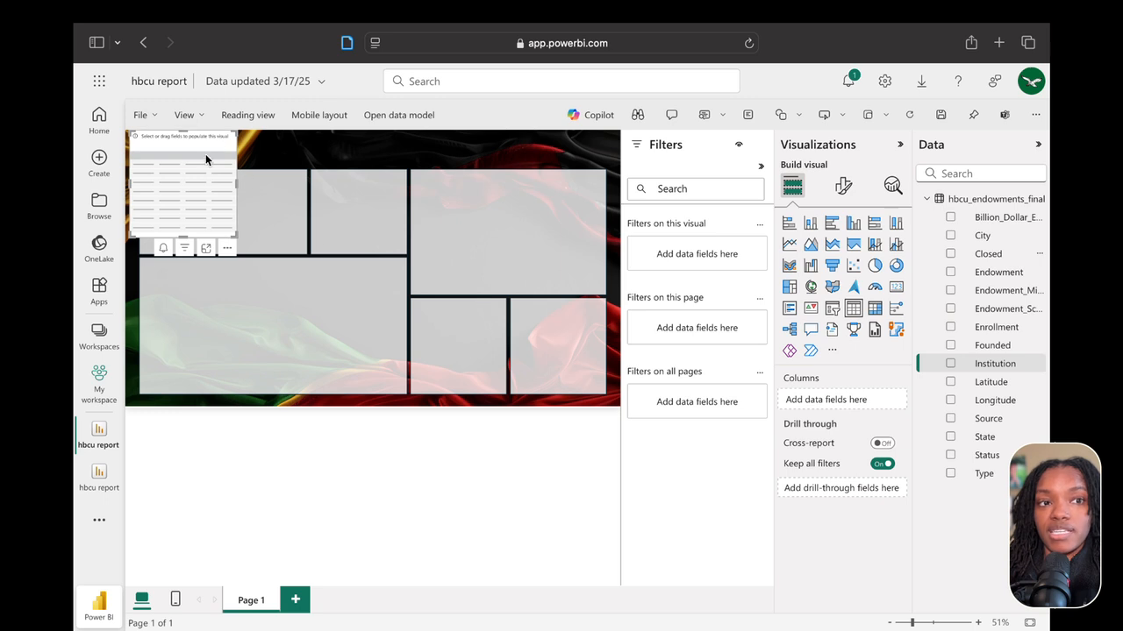
left_click(227, 249)
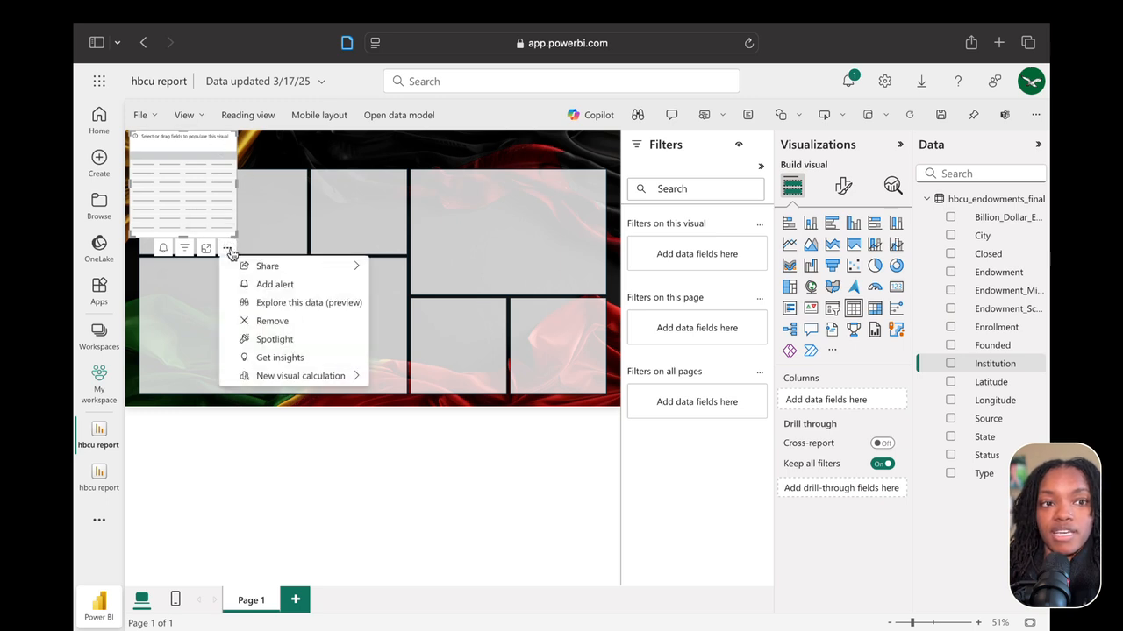
left_click(266, 319)
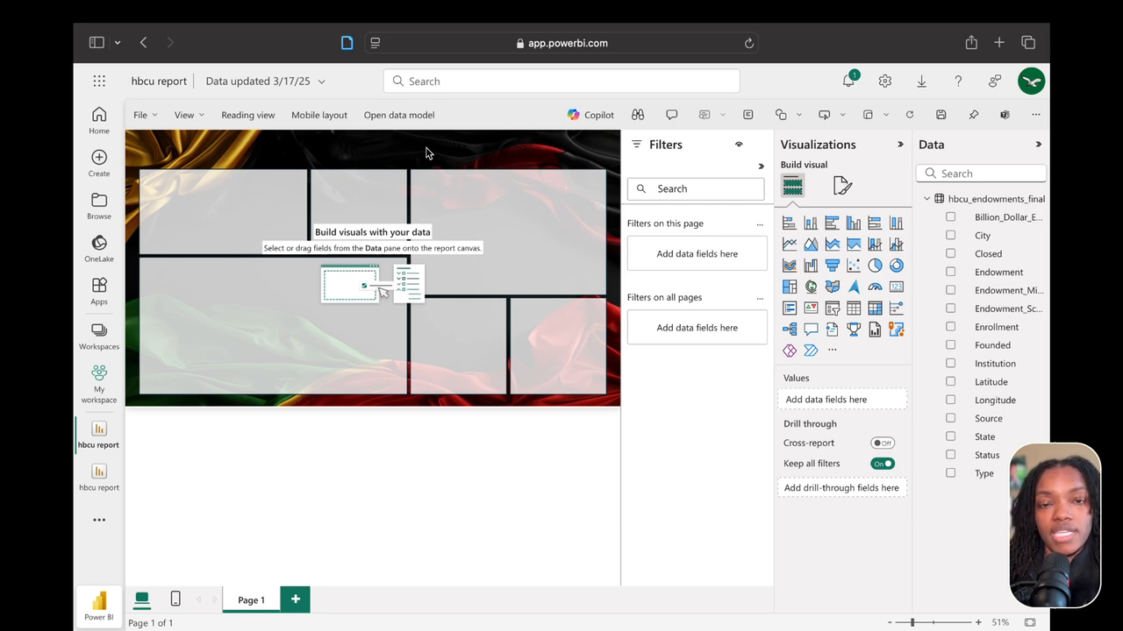
Add an empty card visual and position and resize it to fill the upper-left grey box of the page background
left_click(895, 288)
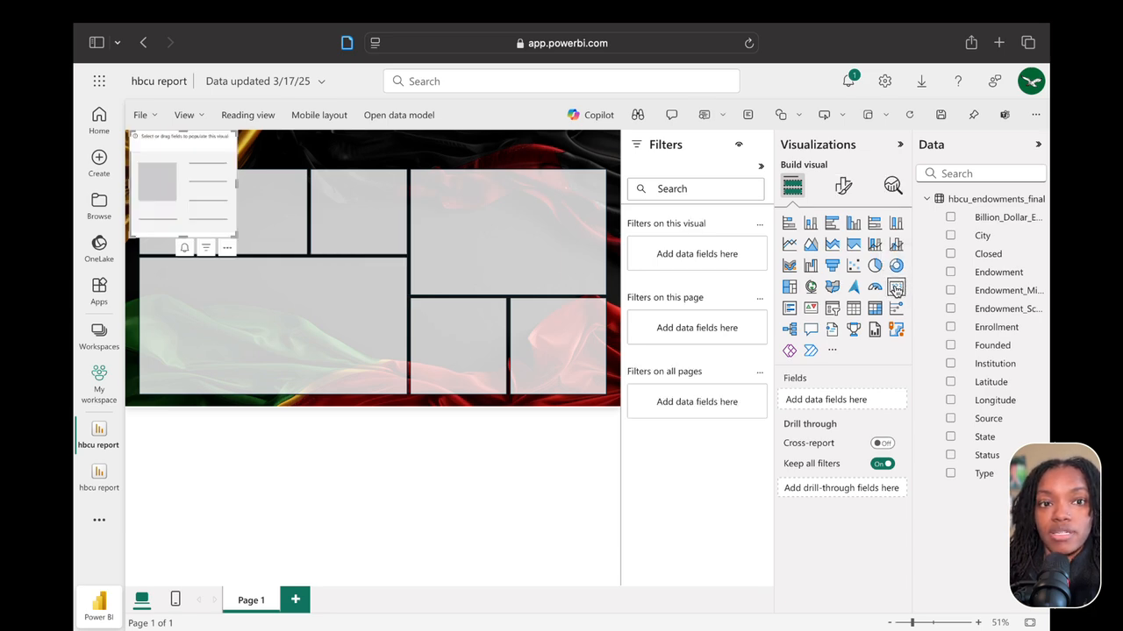
key("super+equal")
key("super+equal")
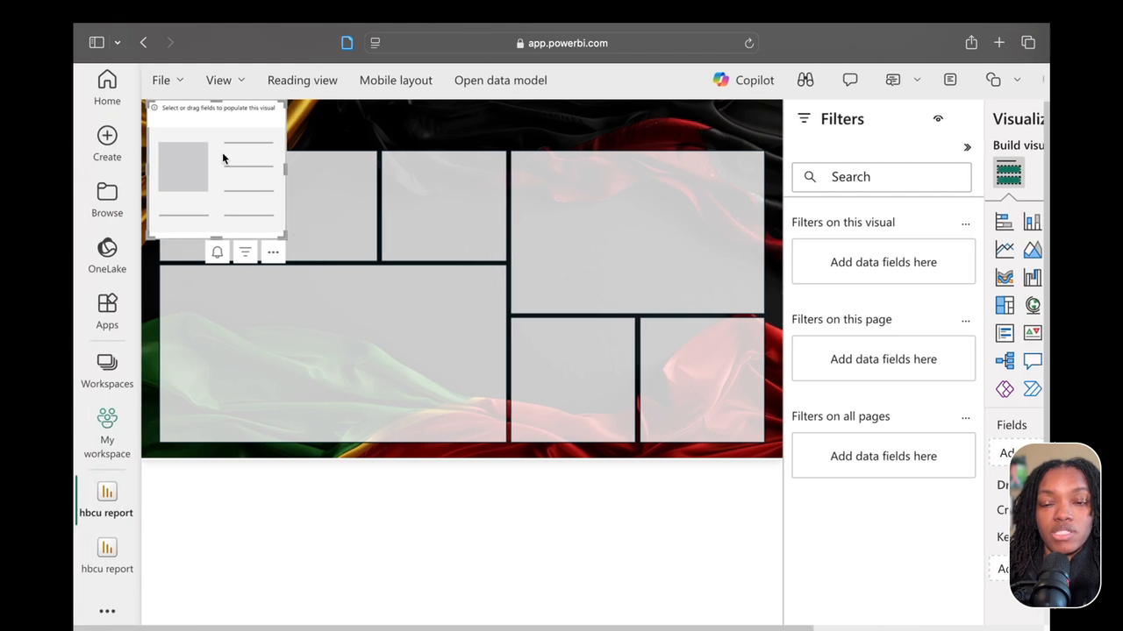
left_click_drag(222, 157, 241, 210)
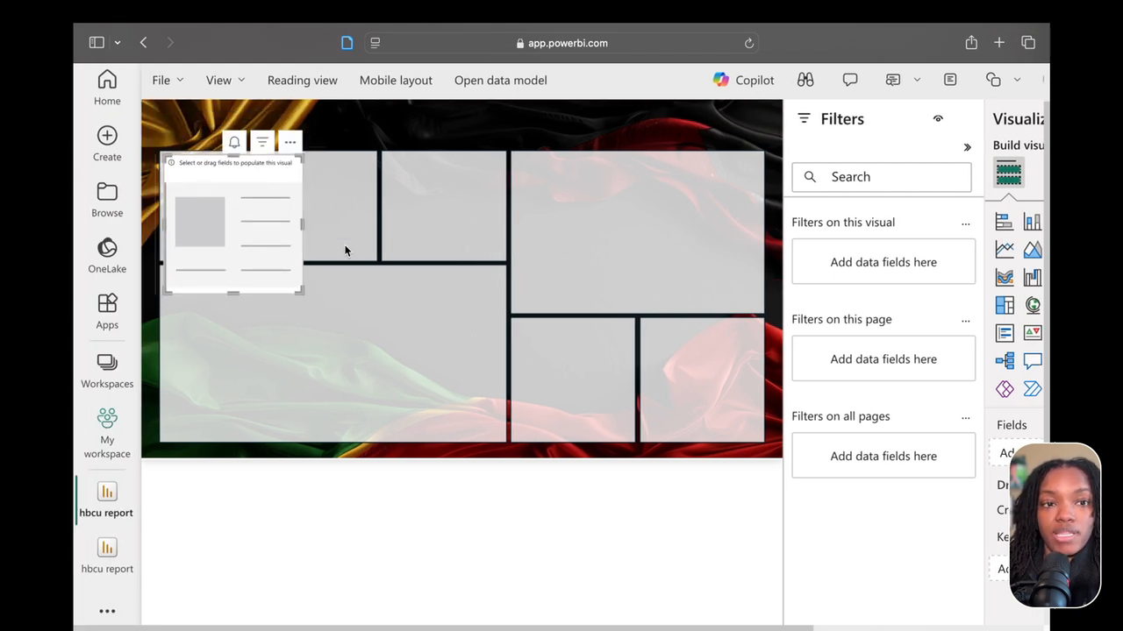
scroll(378, 229, "up", 5)
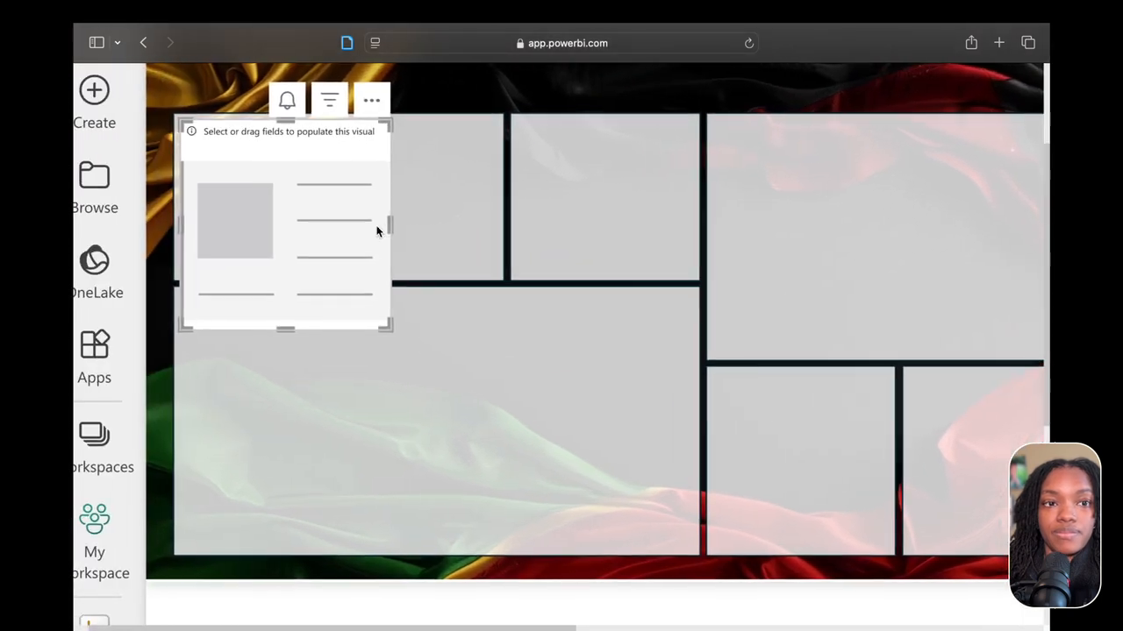
left_click_drag(313, 225, 303, 218)
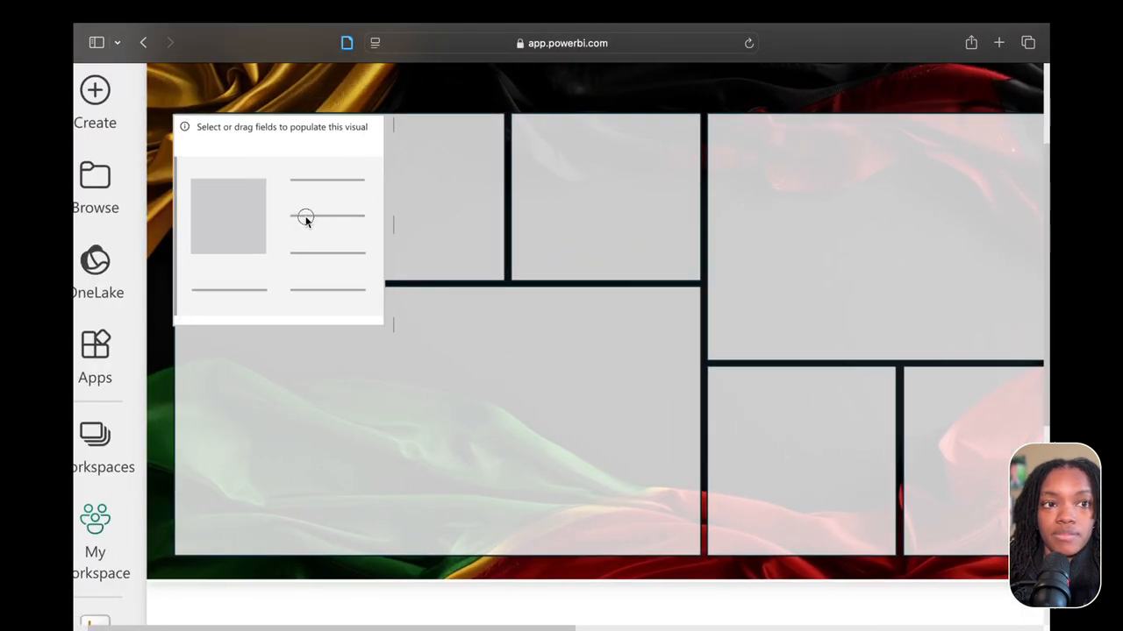
left_click_drag(386, 321, 502, 279)
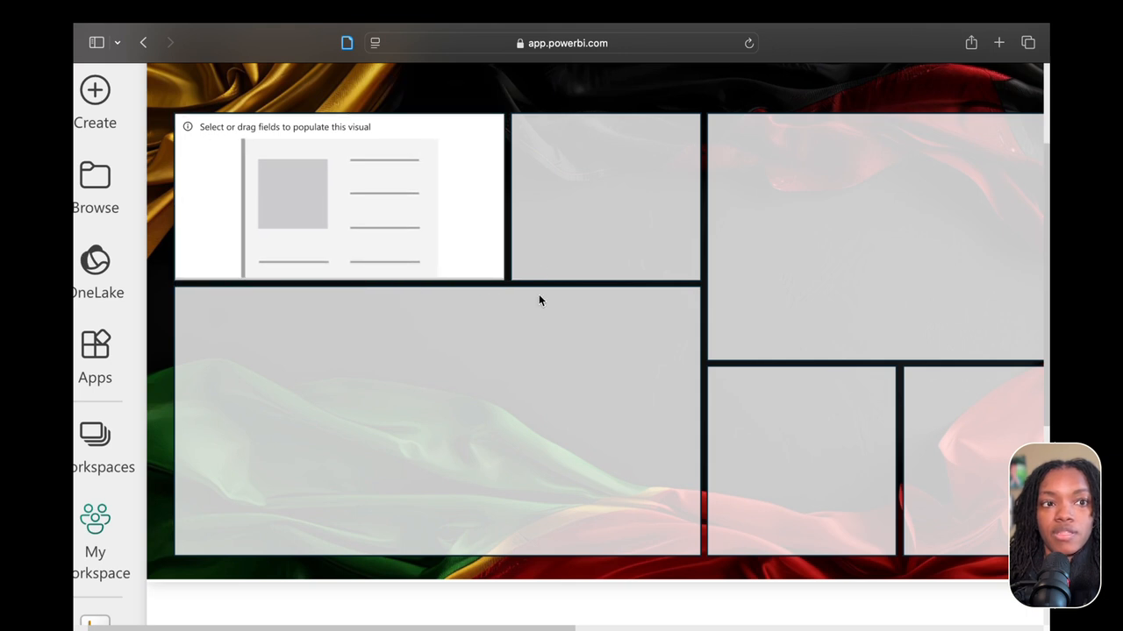
scroll(565, 353, "down", 5)
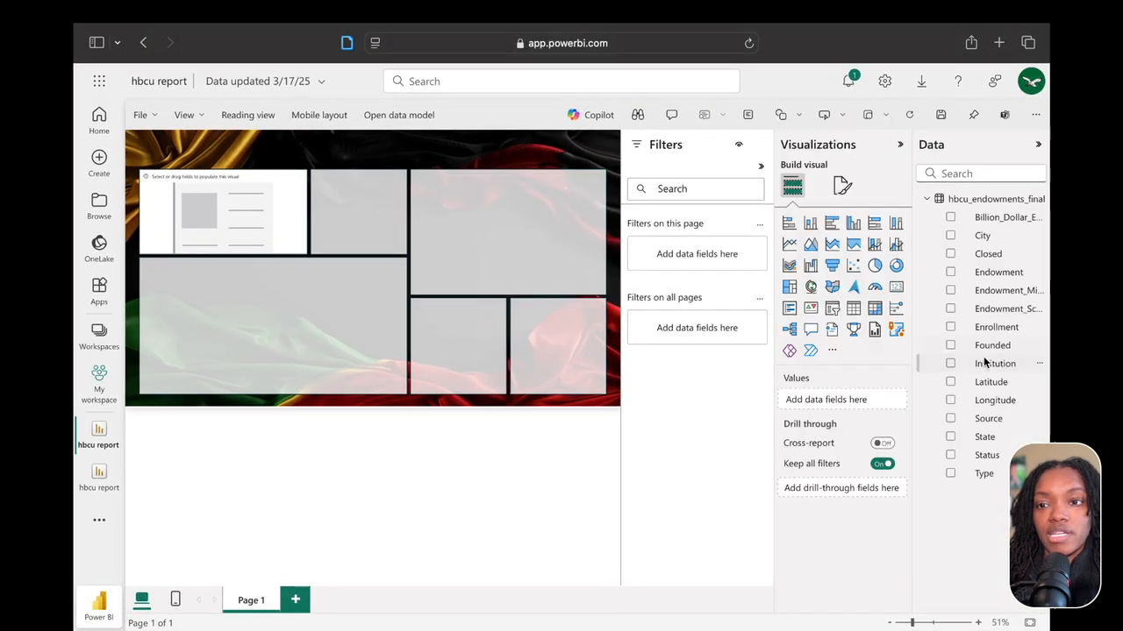
left_click(950, 363)
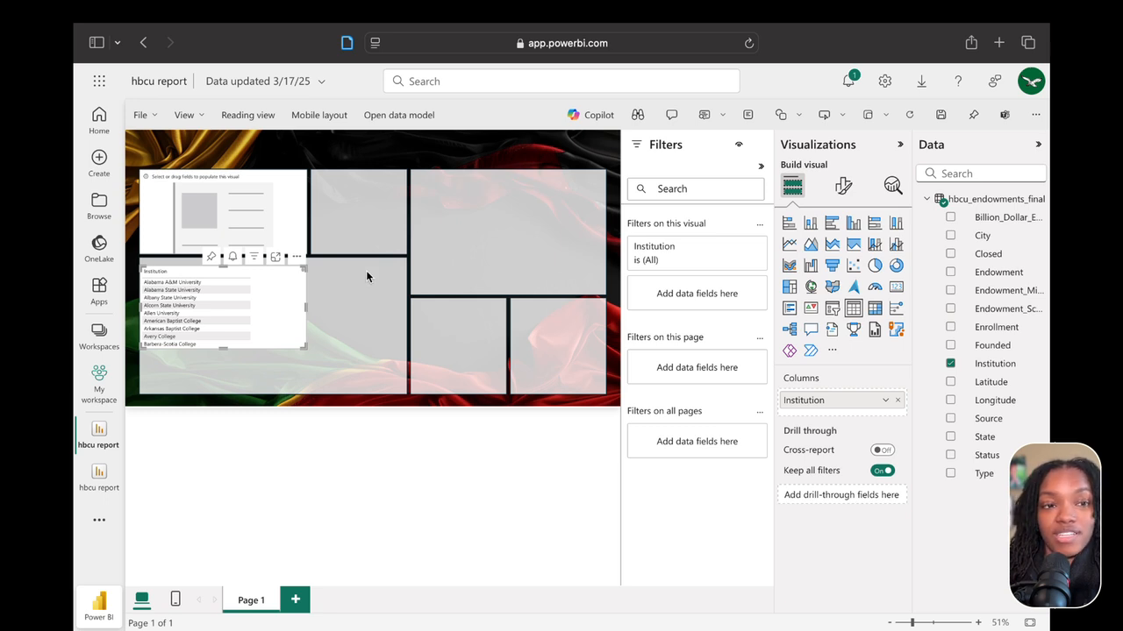
left_click(297, 257)
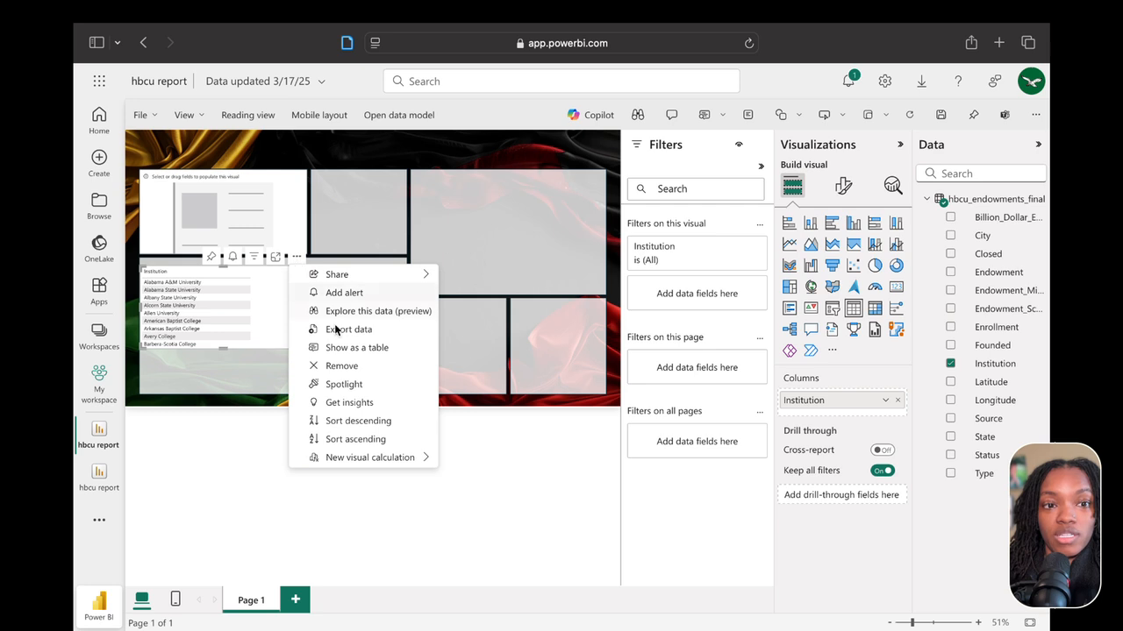
left_click(342, 366)
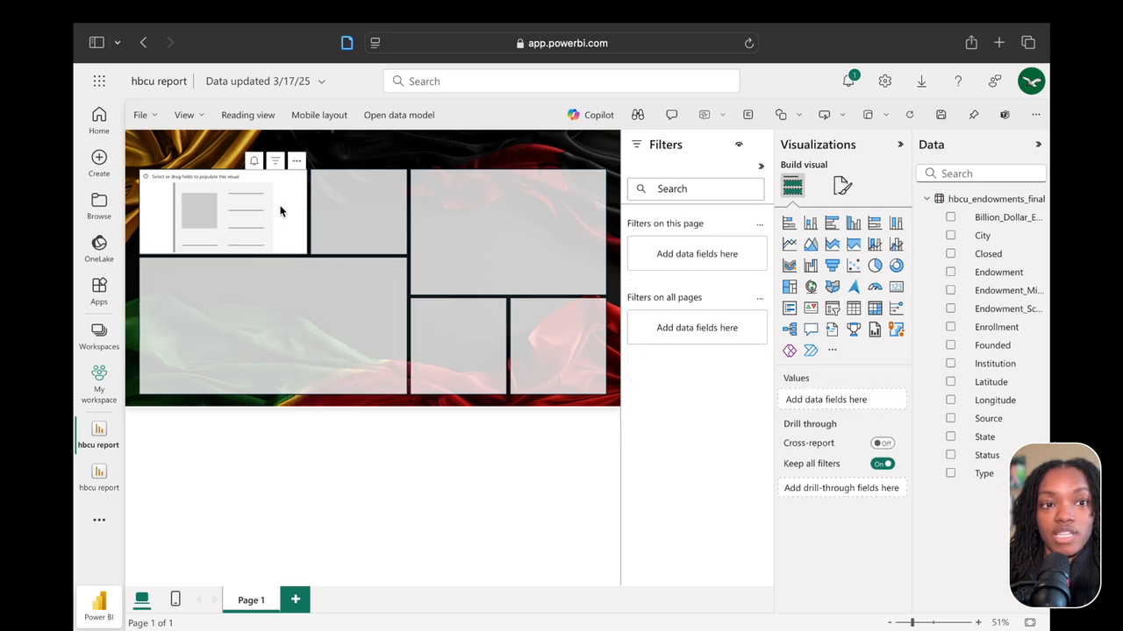
Add the Institution field to the empty card and deselect the card
left_click(280, 211)
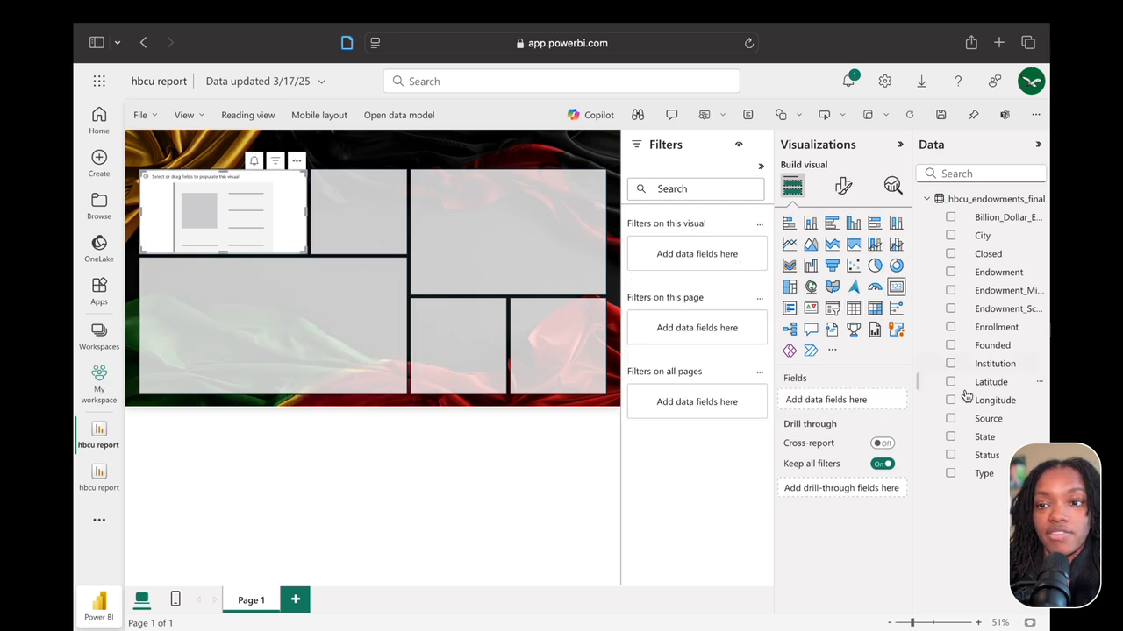
left_click(951, 364)
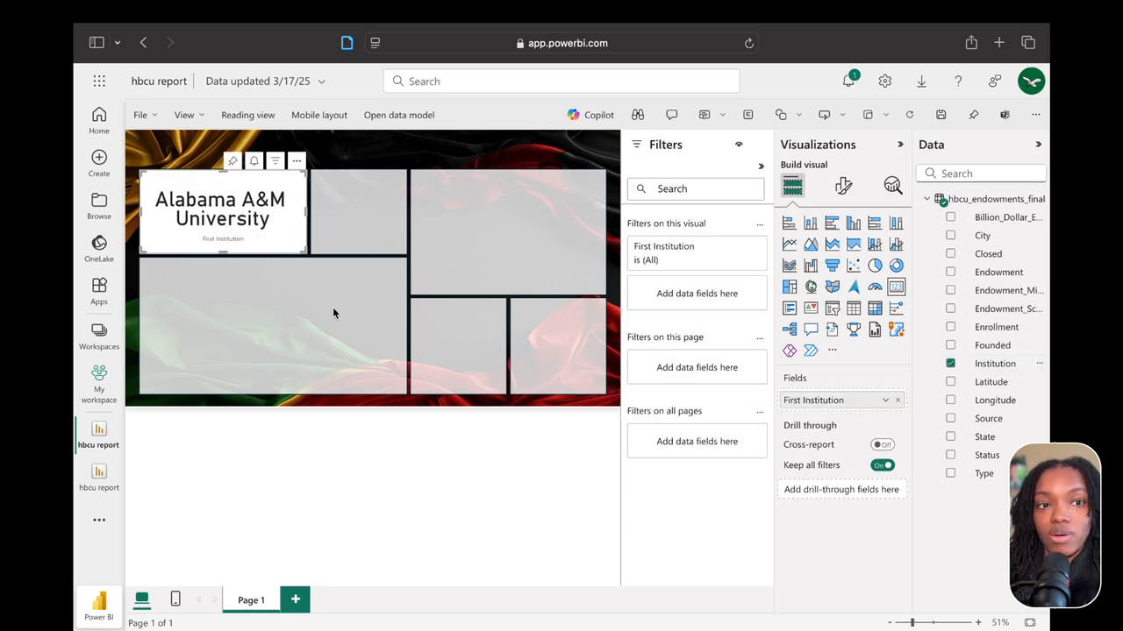
left_click(493, 244)
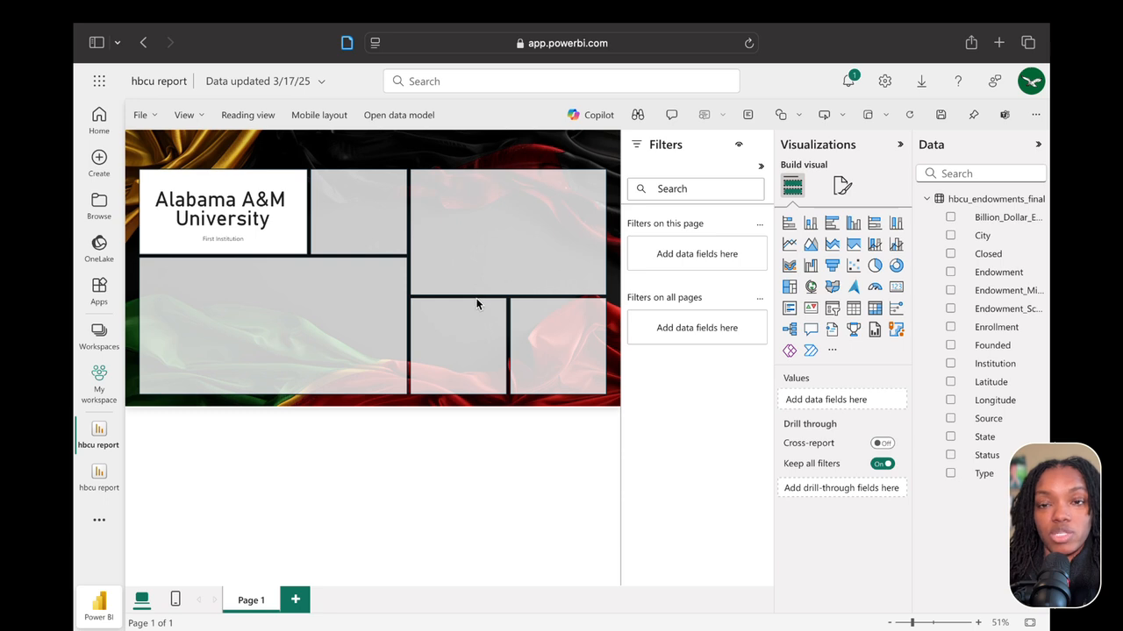
Shorten the Institution card from its upper edge, leaving a strip of the grey box free above it, and deselect the card
left_click(281, 240)
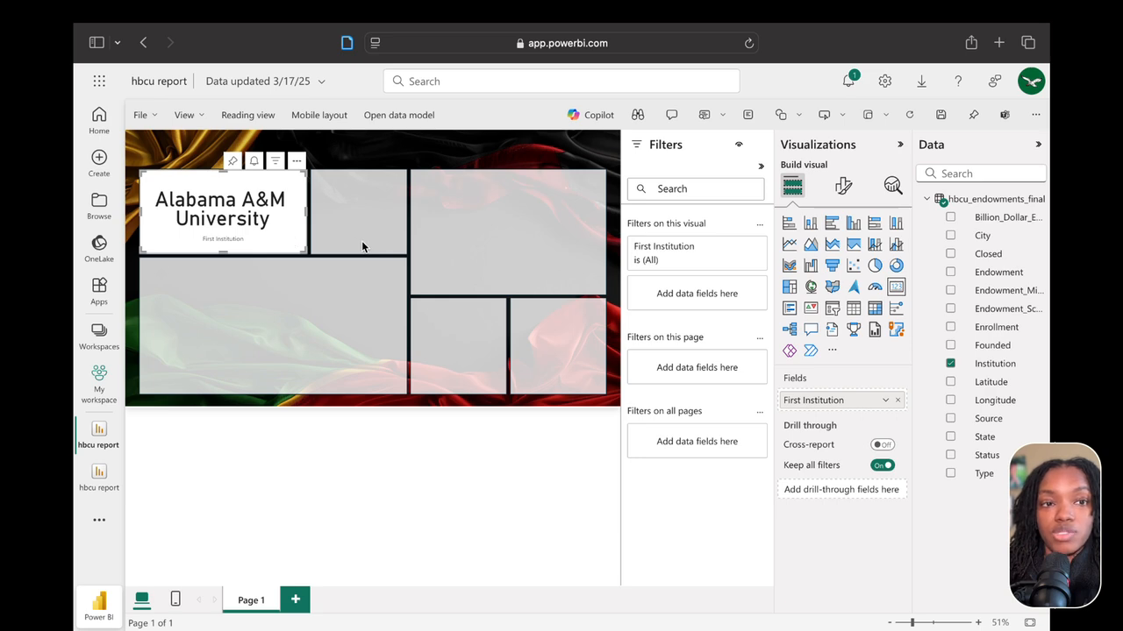
scroll(362, 246, "up", 3)
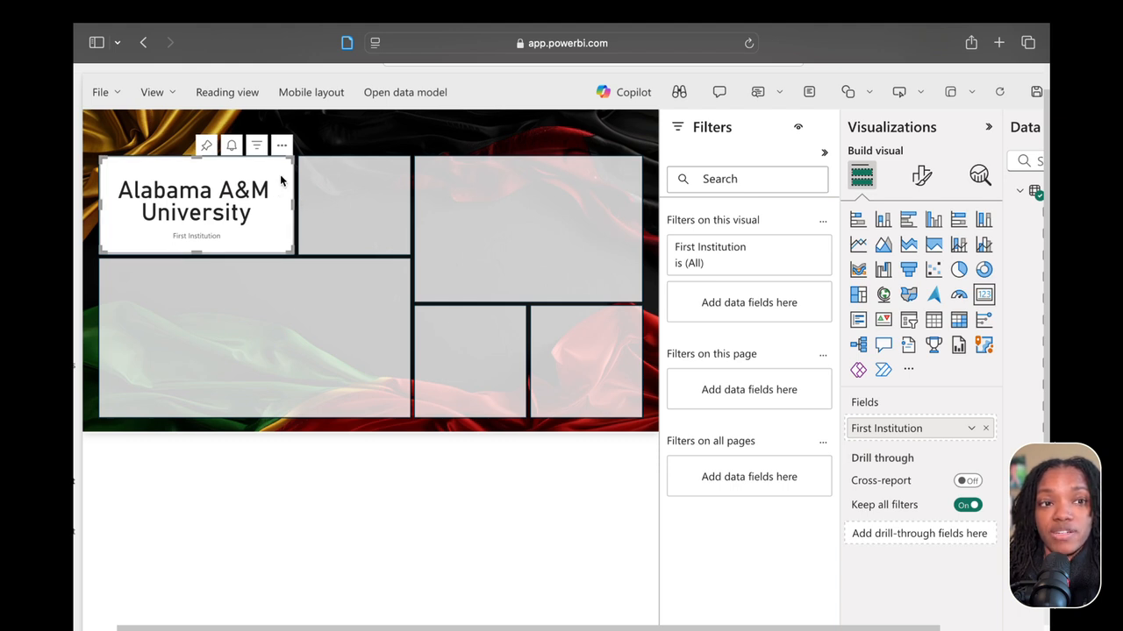
left_click_drag(199, 162, 205, 186)
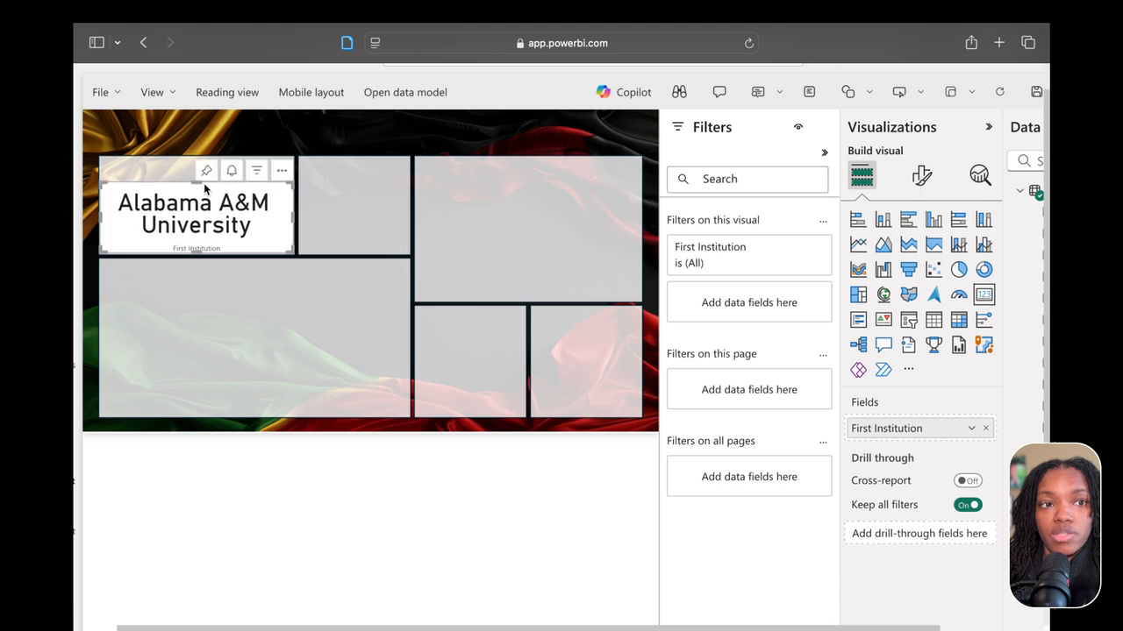
left_click(354, 200)
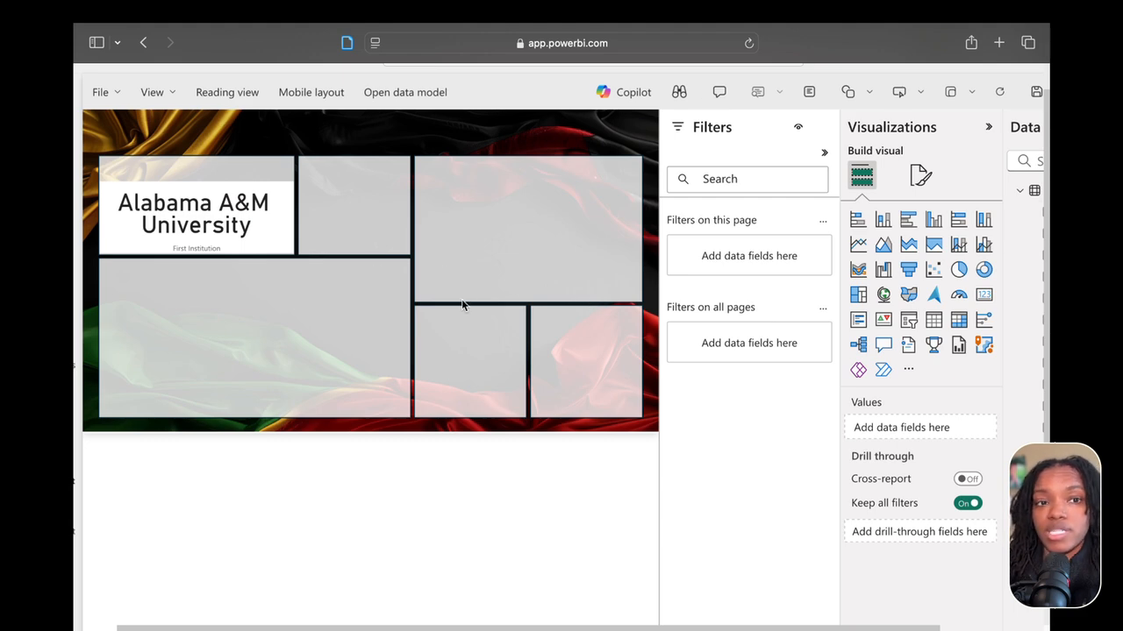
key("super+minus")
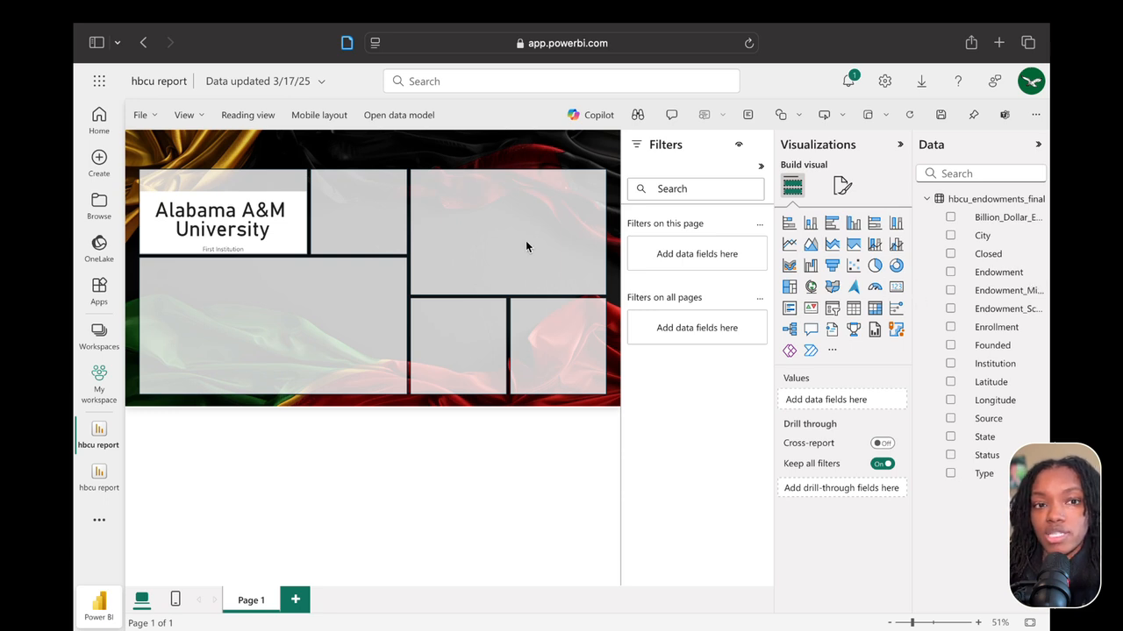
Add a second empty card and align its left edge with the grey box beside the Institution card, level with that card
left_click(895, 289)
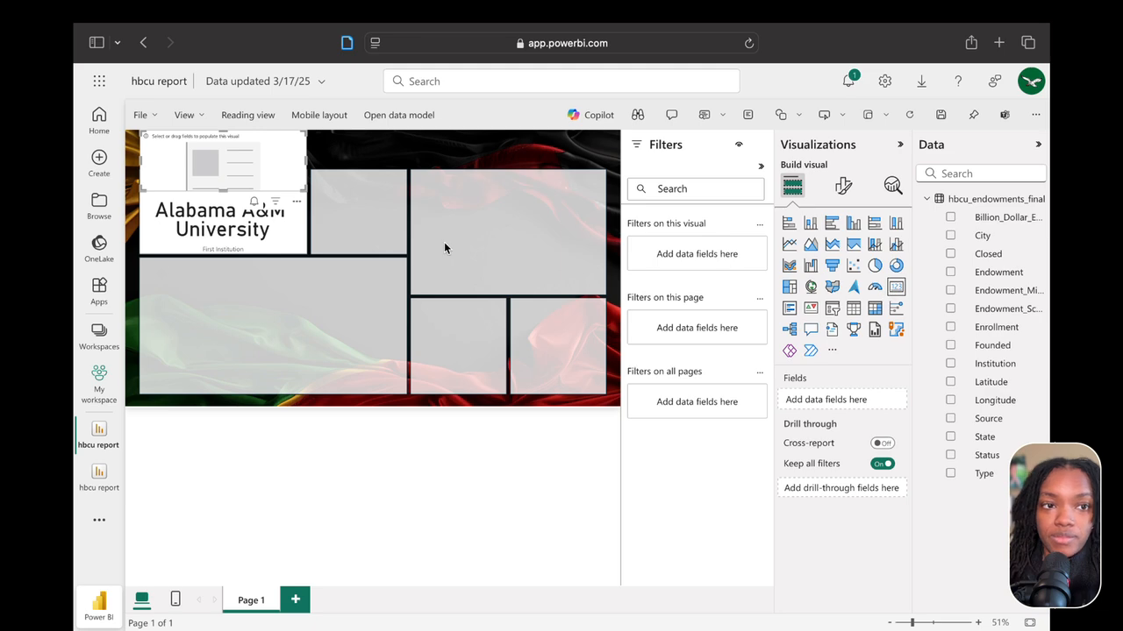
left_click_drag(251, 165, 421, 233)
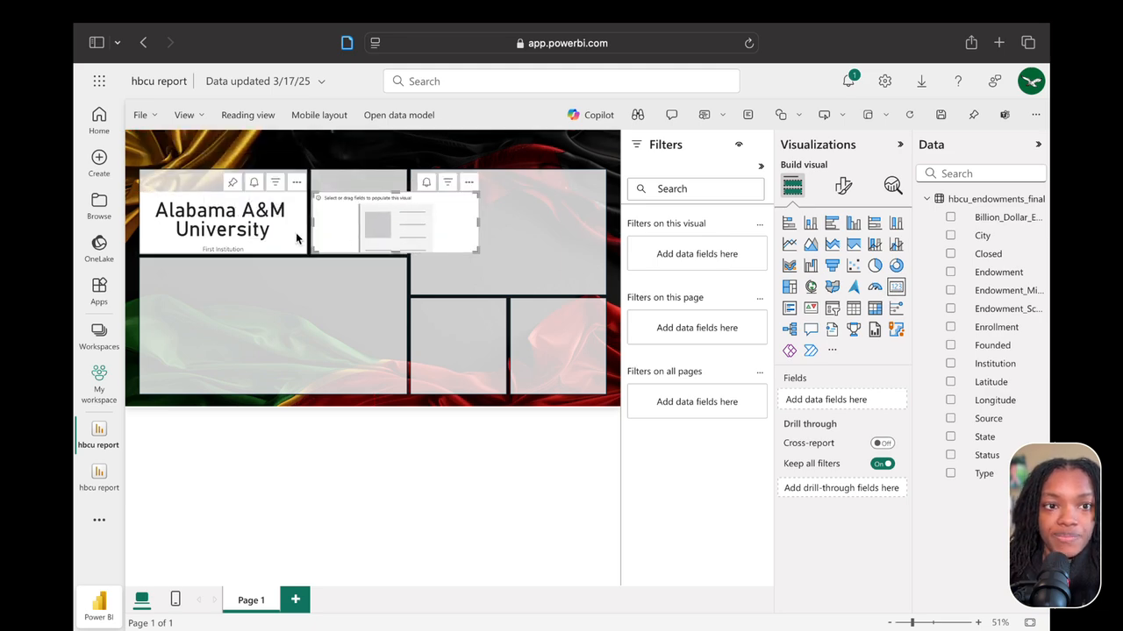
scroll(296, 232, "up", 5)
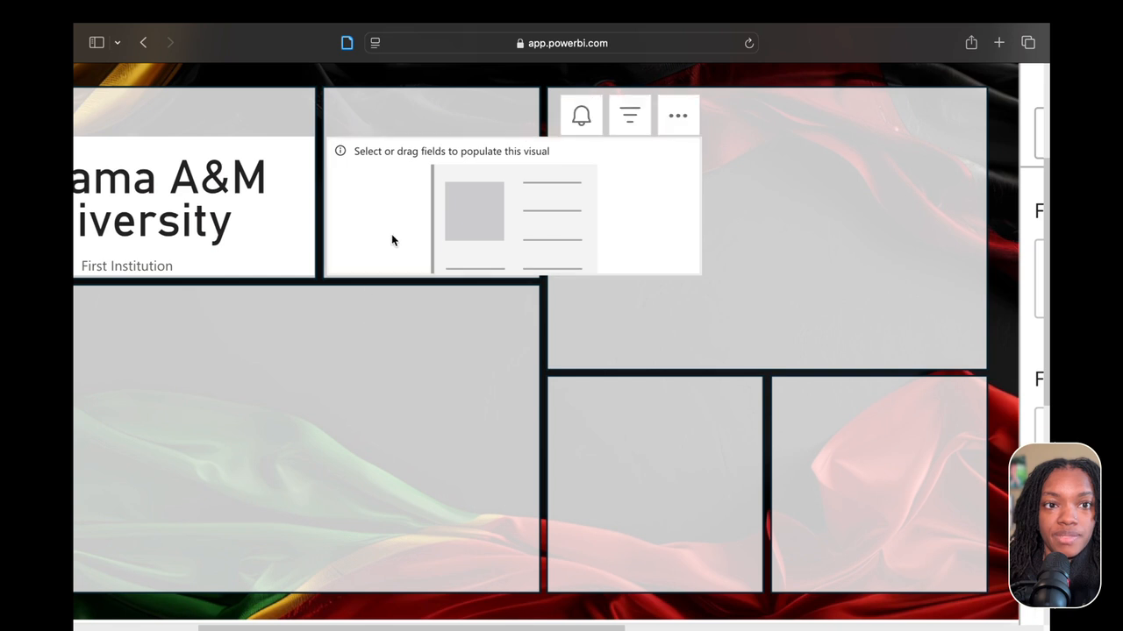
left_click_drag(389, 236, 389, 242)
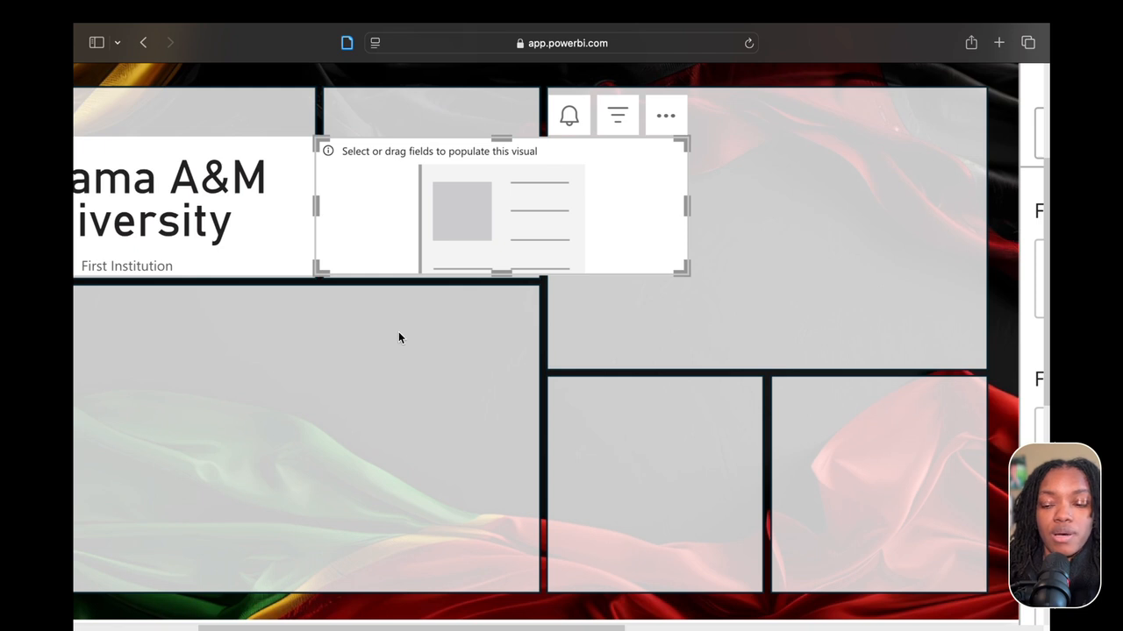
key("Right")
key("Right")
key("Right")
key("Right")
key("Right")
key("Right")
key("Right")
key("Right")
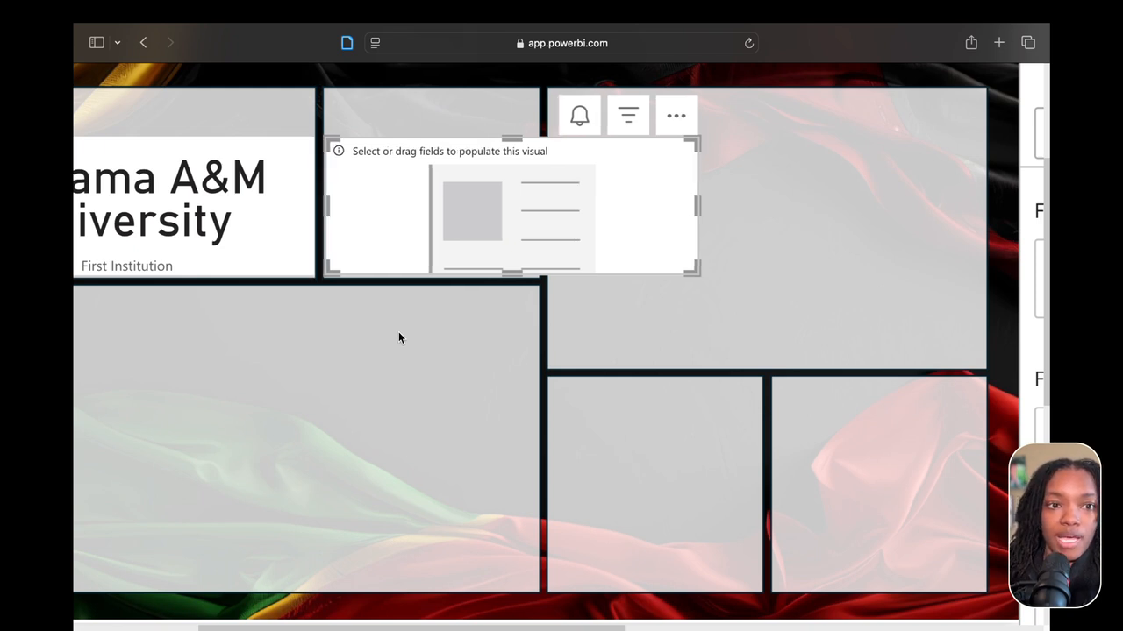
key("Right")
left_click(308, 434)
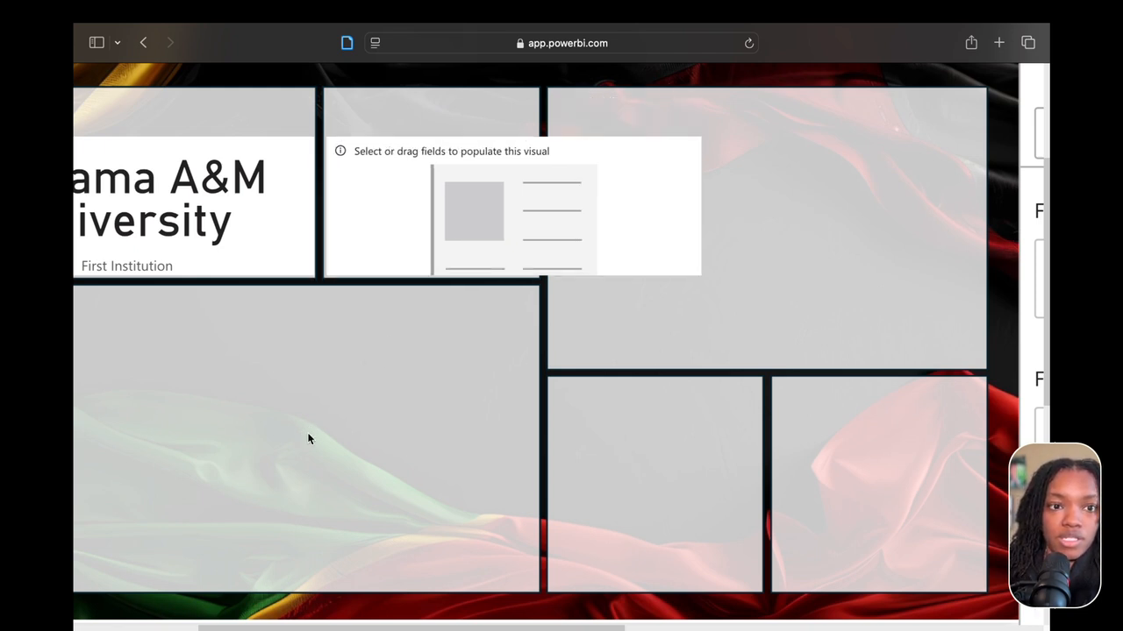
Narrow the empty card to the width of its grey box, extend its lower edge to the box's bottom, and deselect it
left_click(422, 231)
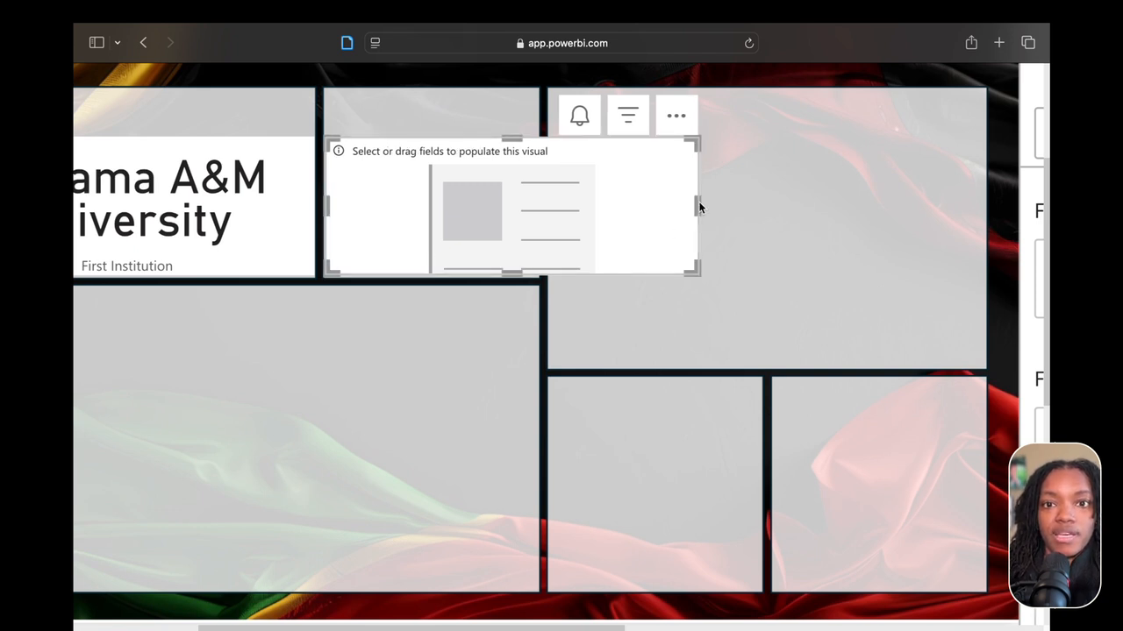
left_click_drag(697, 205, 537, 214)
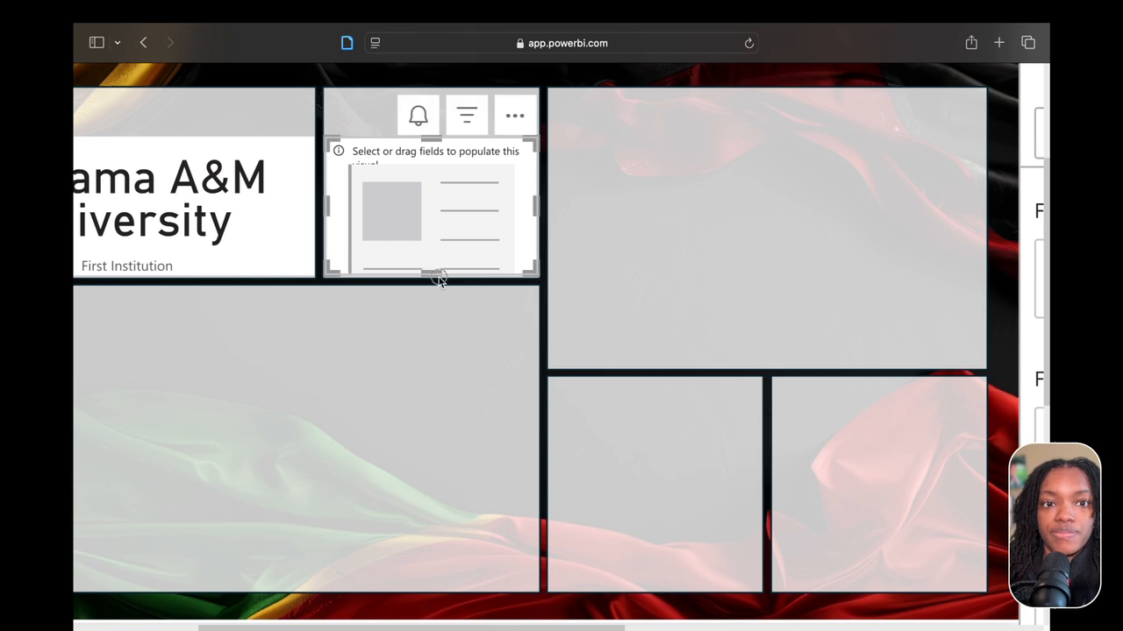
left_click_drag(440, 280, 439, 285)
left_click(440, 325)
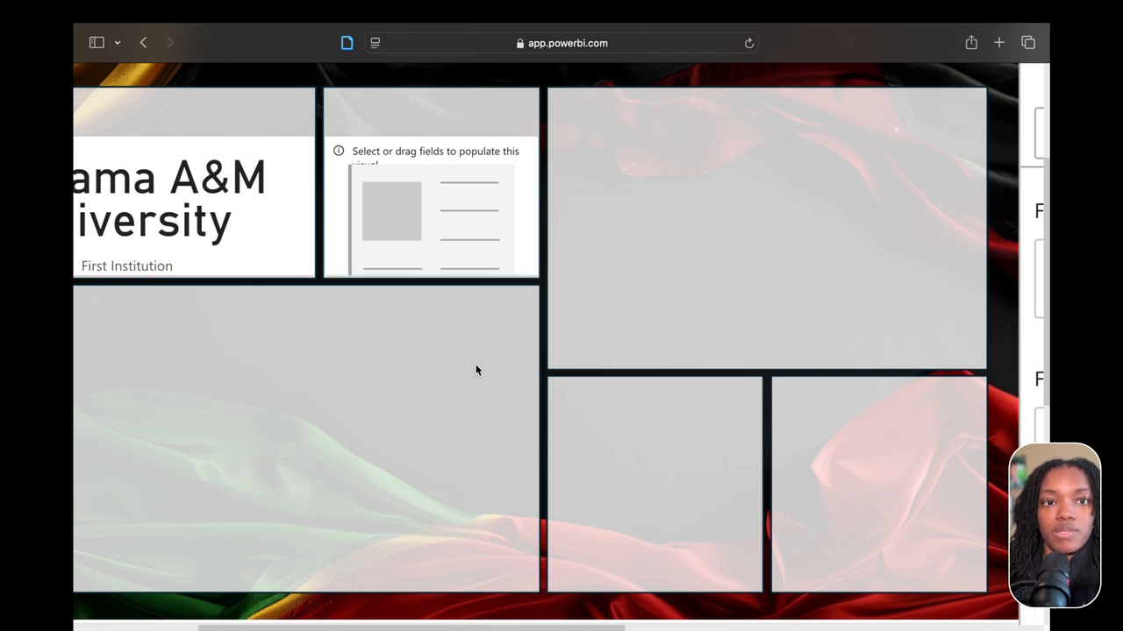
scroll(475, 366, "down", 5)
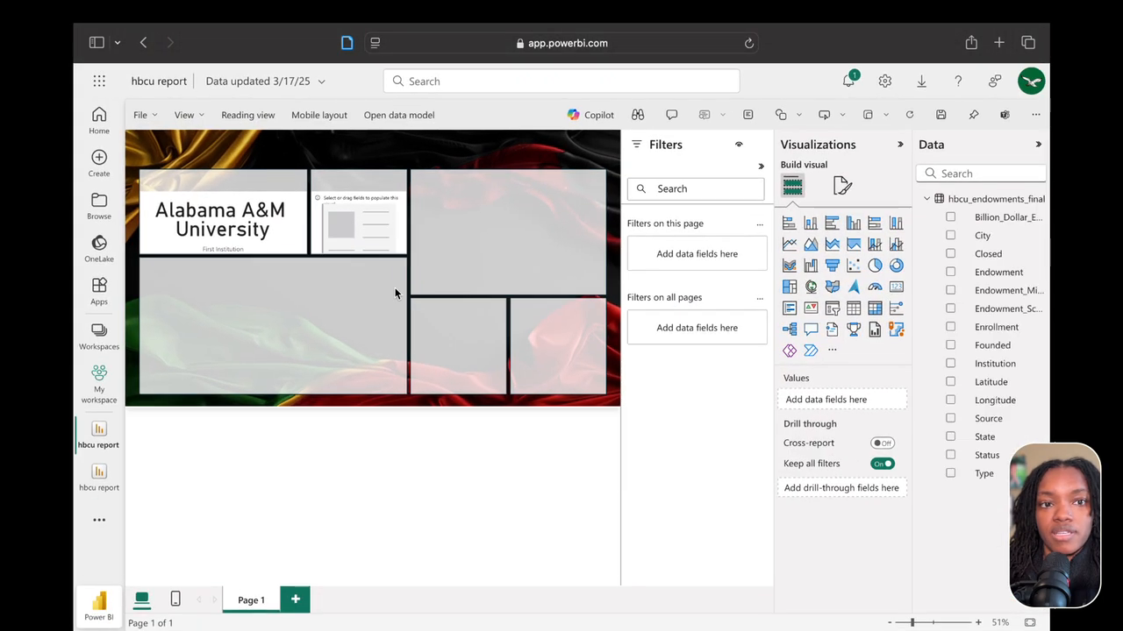
Add the Endowment field to the empty card beside the Institution card and deselect the card
left_click(391, 235)
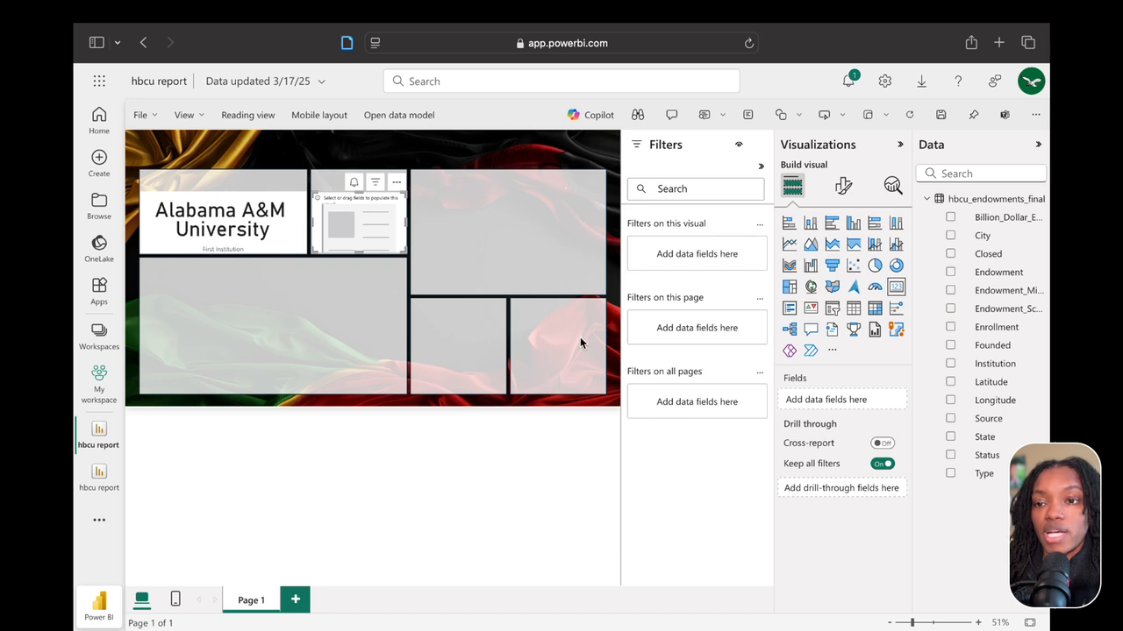
left_click(951, 272)
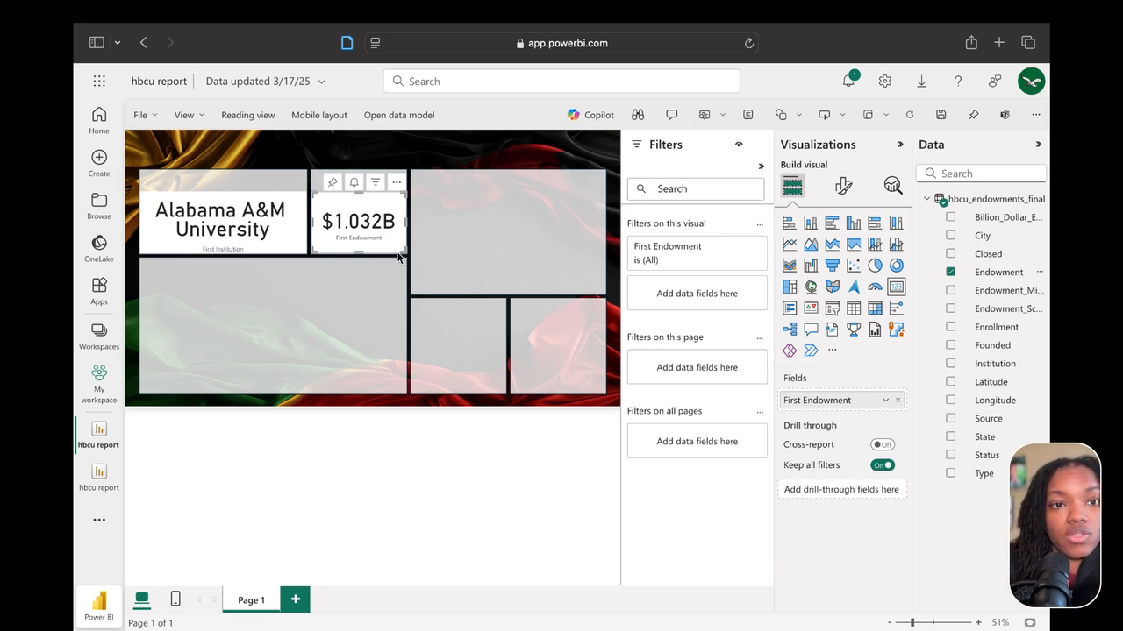
left_click(371, 304)
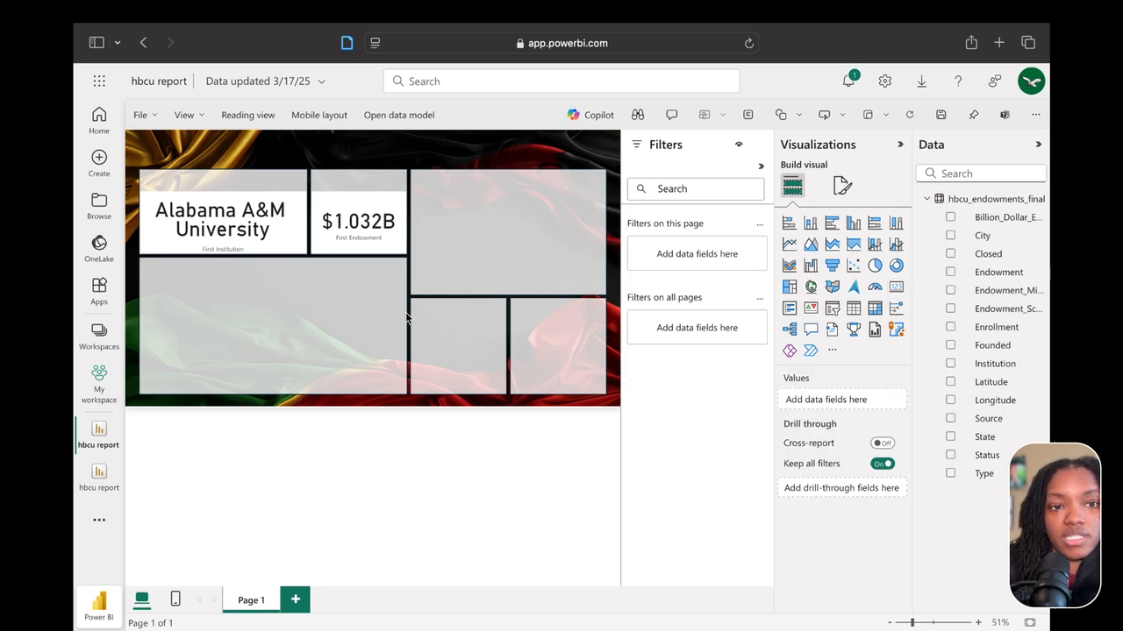